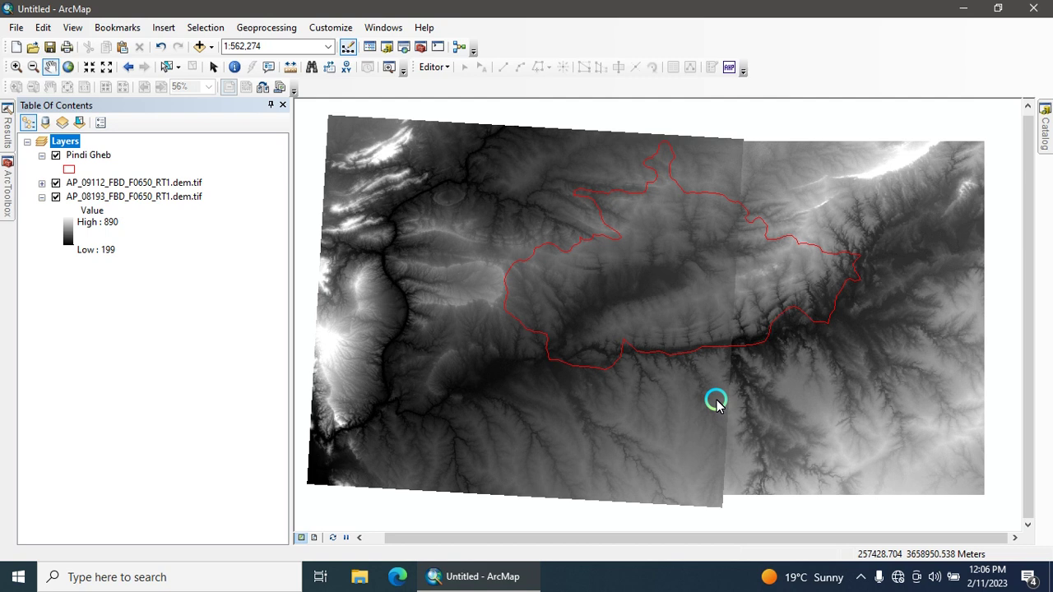
# - Toggle the AP_09112 and AP_08193 DEM tiles off and back on, recentring the map
pyautogui.moveTo(658, 320)
pyautogui.mouseDown()
pyautogui.moveTo(642, 307)
pyautogui.moveTo(696, 322)
pyautogui.mouseUp()
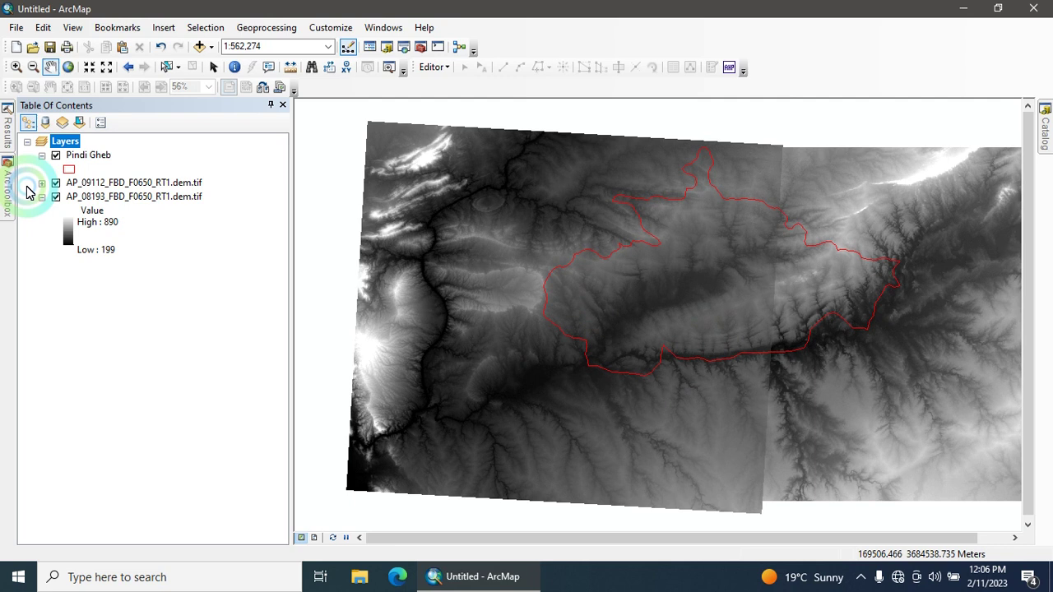
pyautogui.click(55, 182)
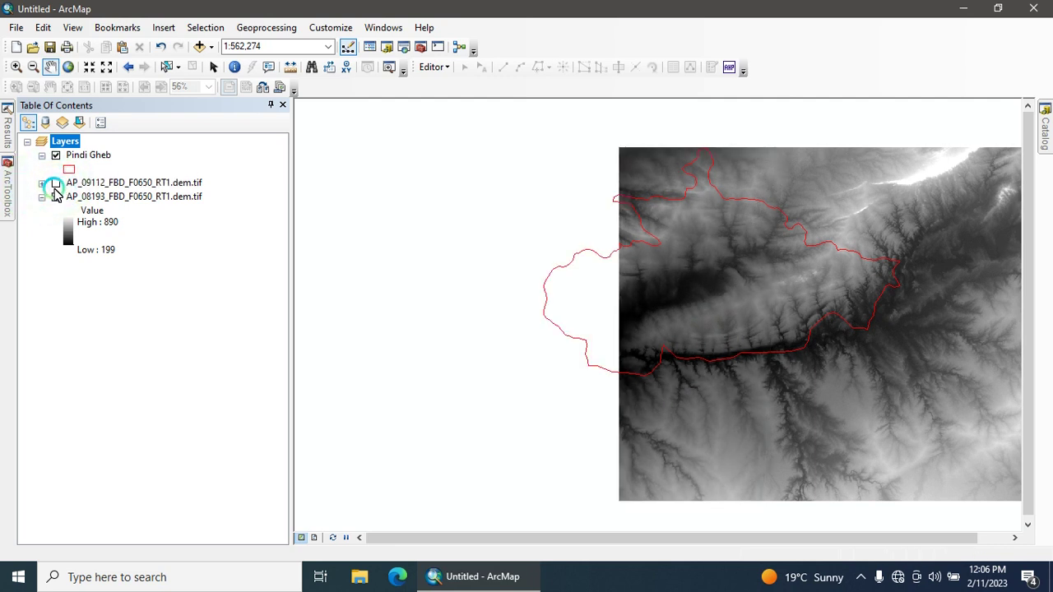
pyautogui.click(55, 197)
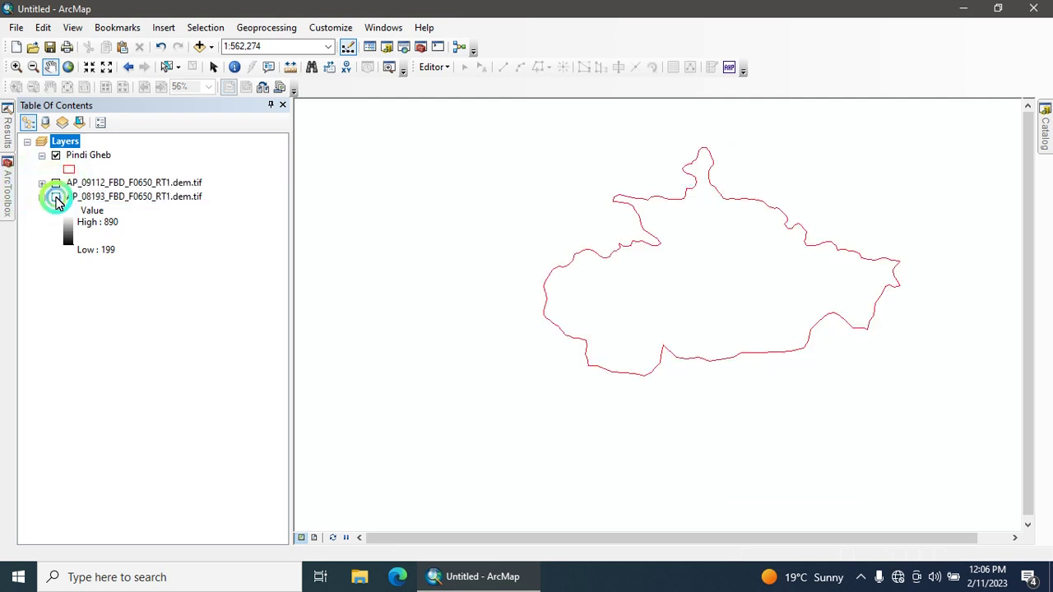
pyautogui.click(55, 183)
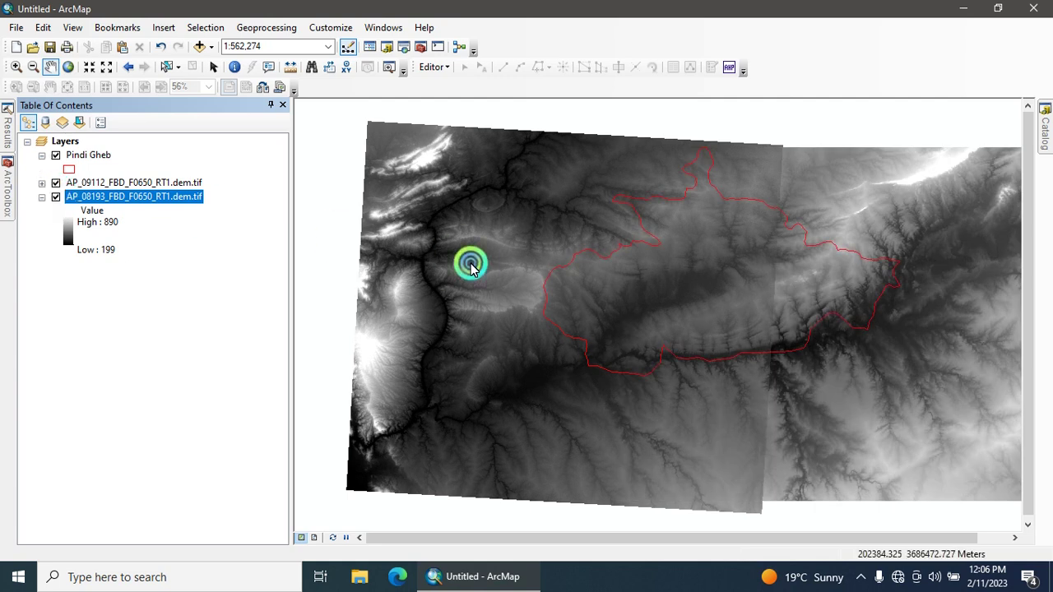
pyautogui.moveTo(766, 301); pyautogui.dragTo(743, 300)
pyautogui.click(589, 183)
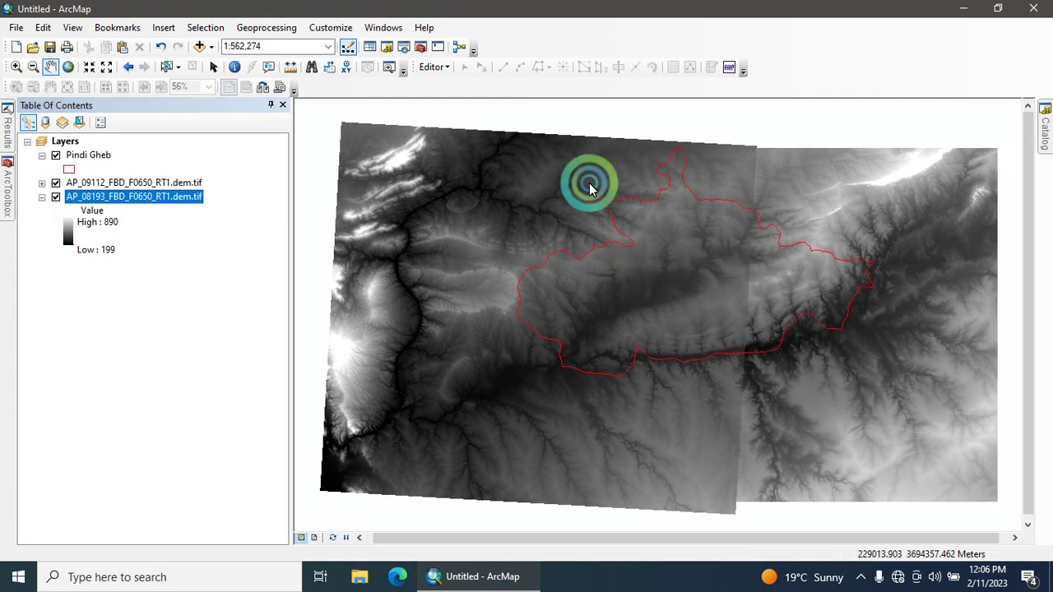
pyautogui.click(827, 339)
pyautogui.click(658, 266)
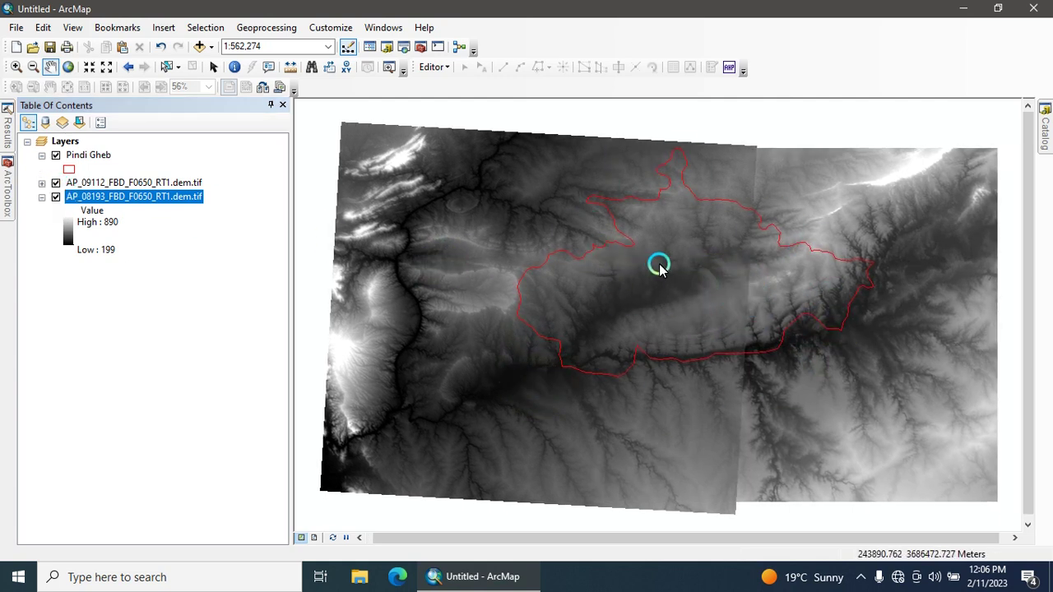
# - Expand Data Management Tools in ArcToolbox down to the Raster Dataset toolset
pyautogui.click(8, 181)
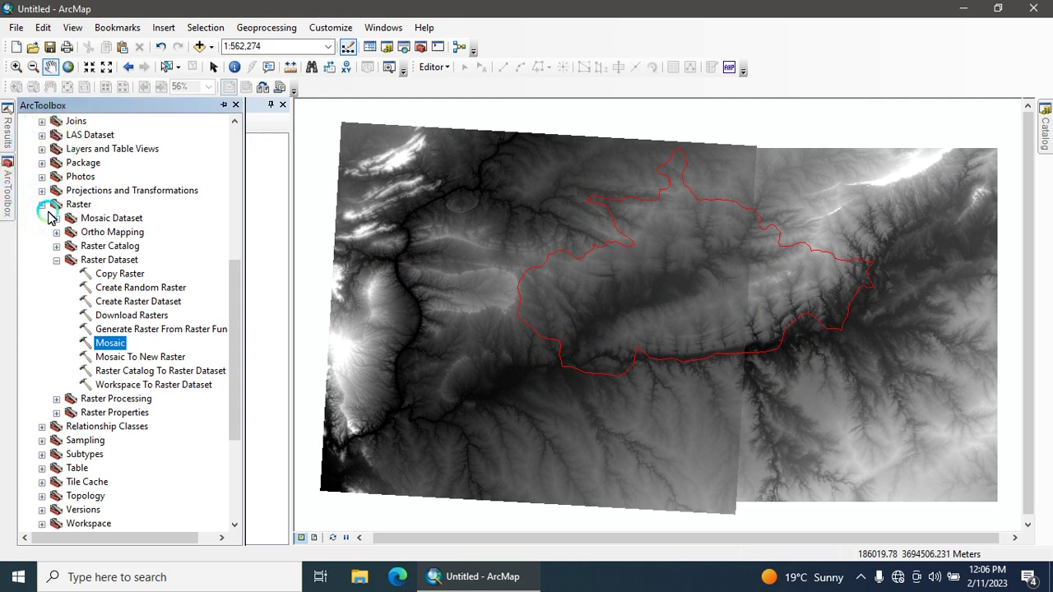
pyautogui.moveTo(236, 277); pyautogui.dragTo(234, 131)
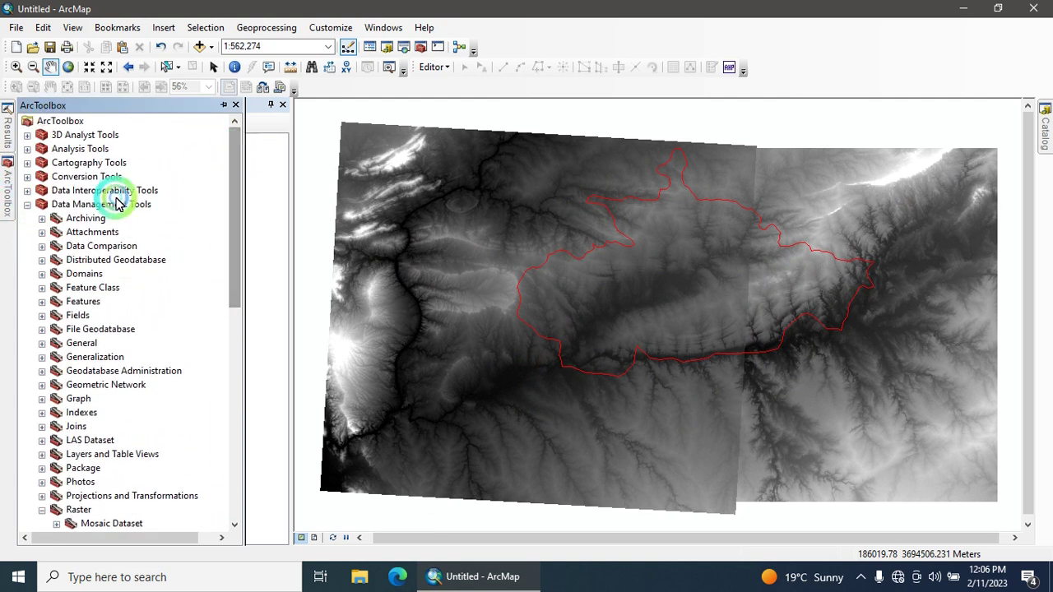
pyautogui.click(23, 208)
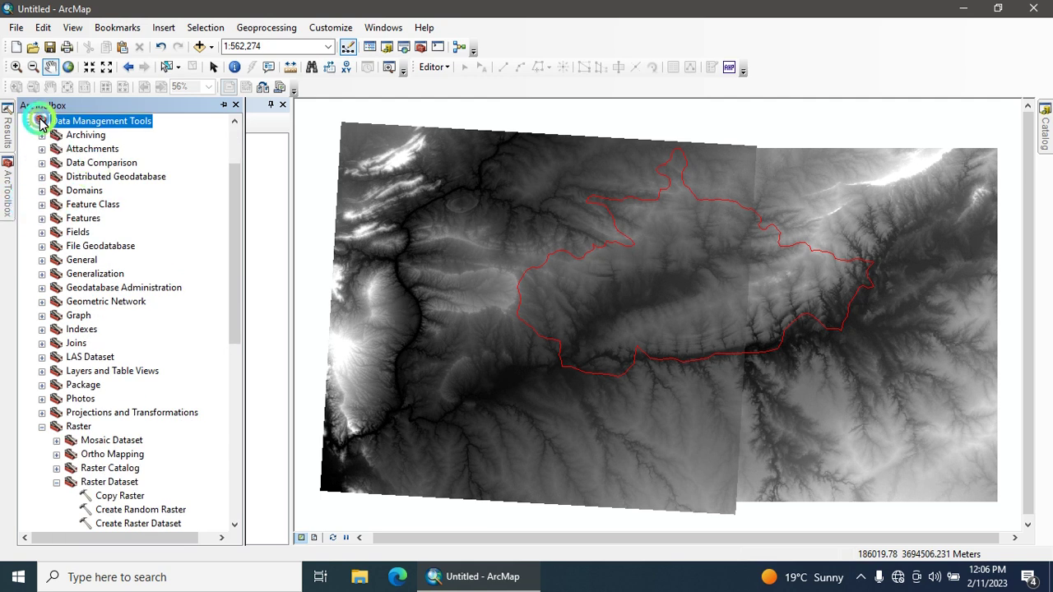
pyautogui.click(27, 122)
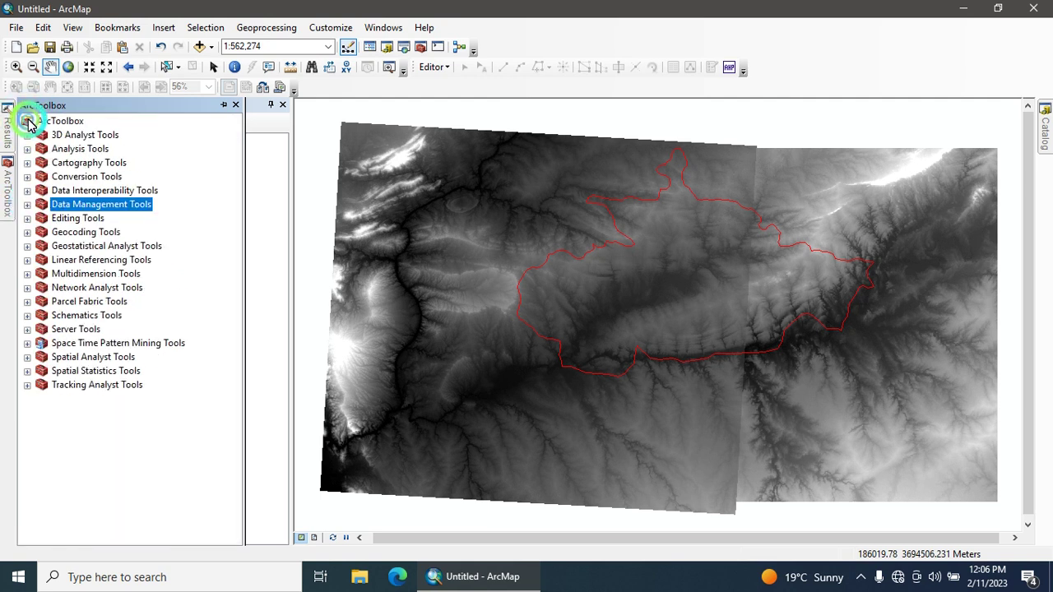
pyautogui.click(27, 204)
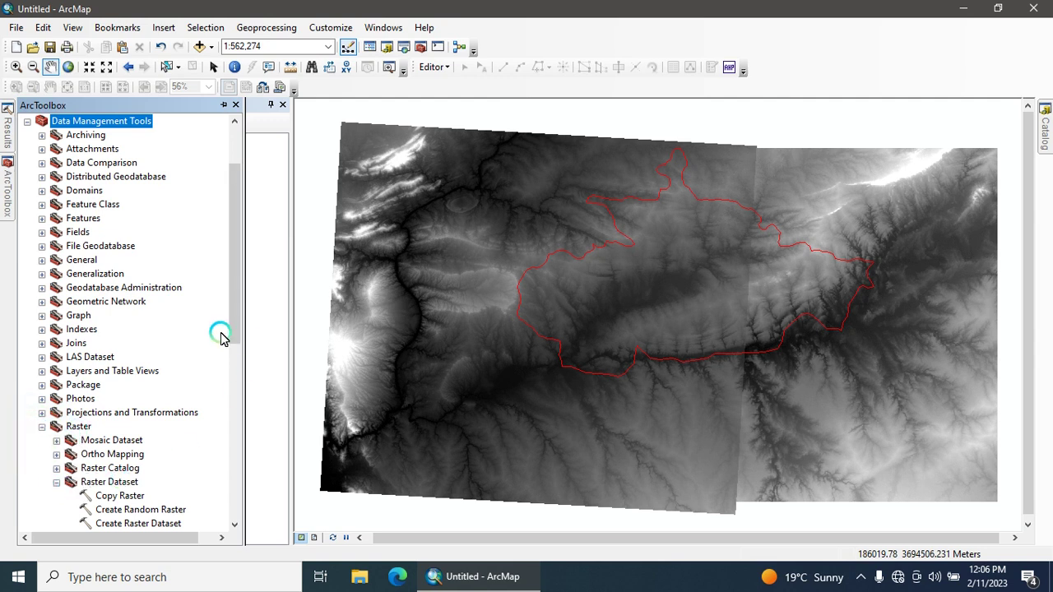
pyautogui.moveTo(236, 339); pyautogui.dragTo(230, 395)
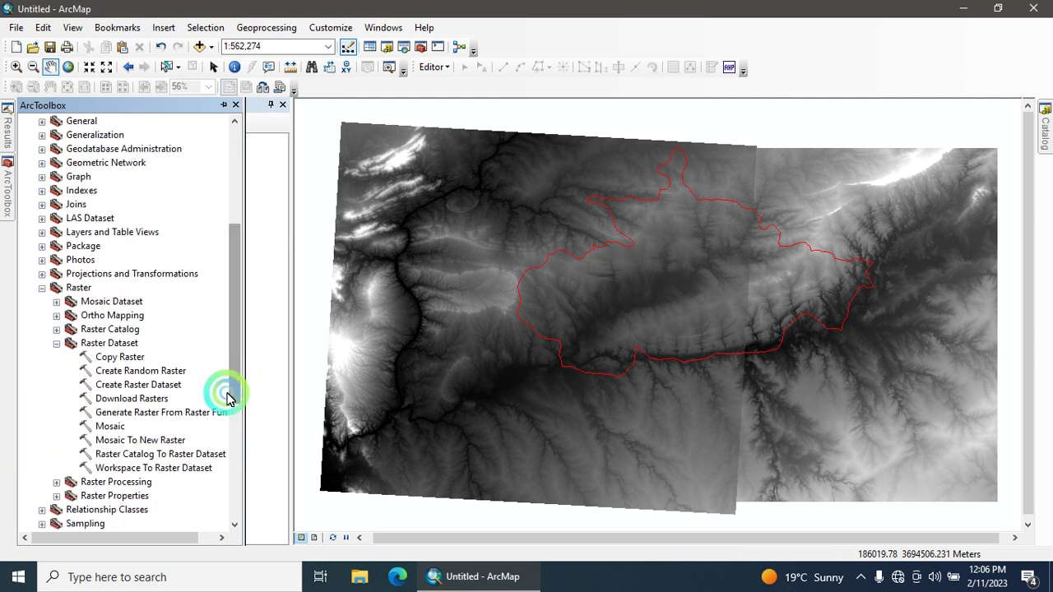
# - Start Create Raster Dataset with output location D:\ and raster name pindi.tif
pyautogui.doubleClick(163, 388)
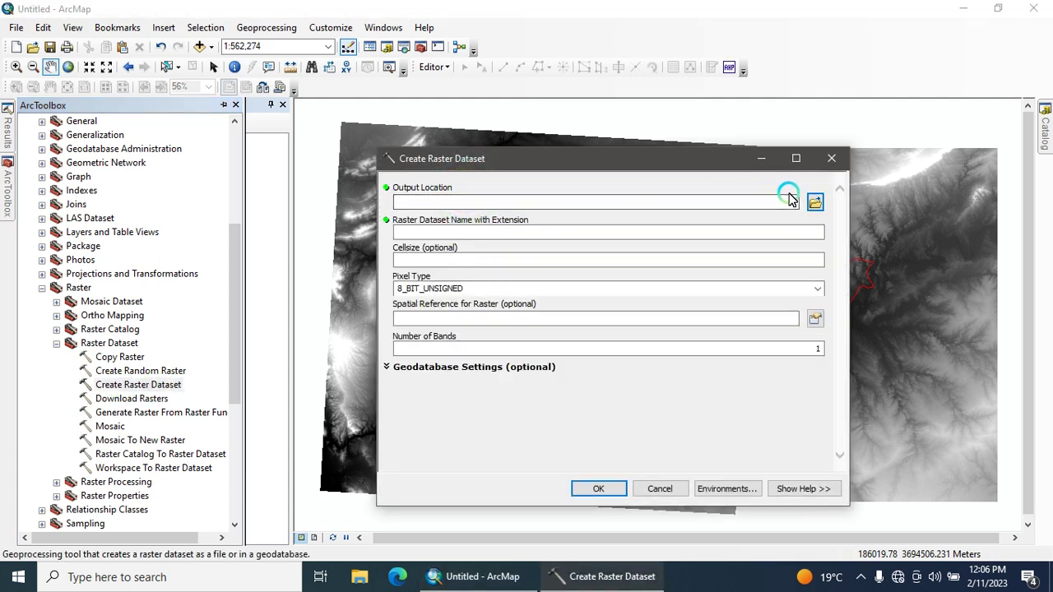
pyautogui.write('D:\\')
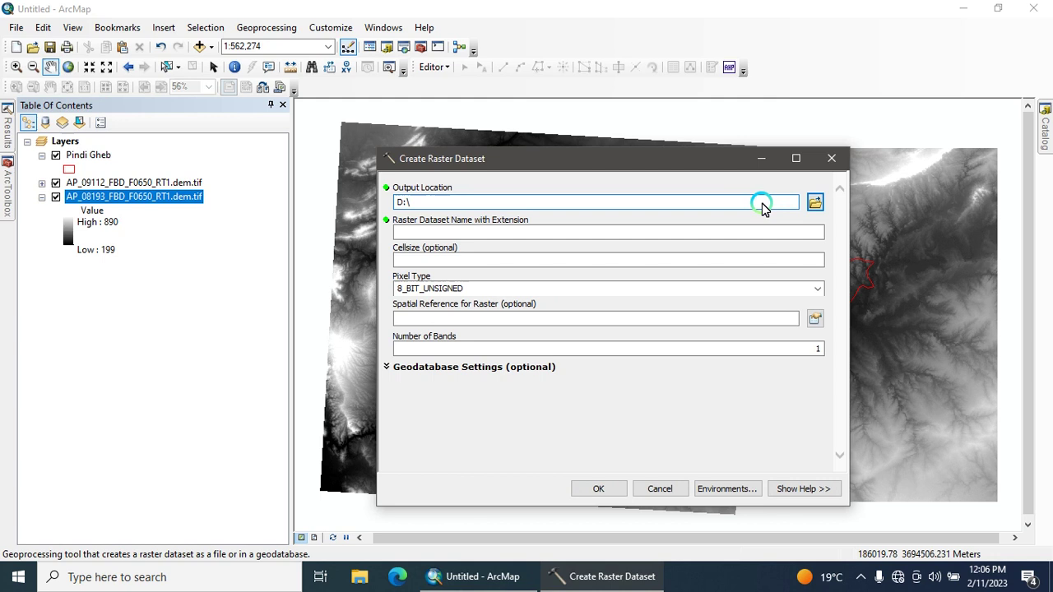
pyautogui.click(569, 232)
pyautogui.write('pindi.tif')
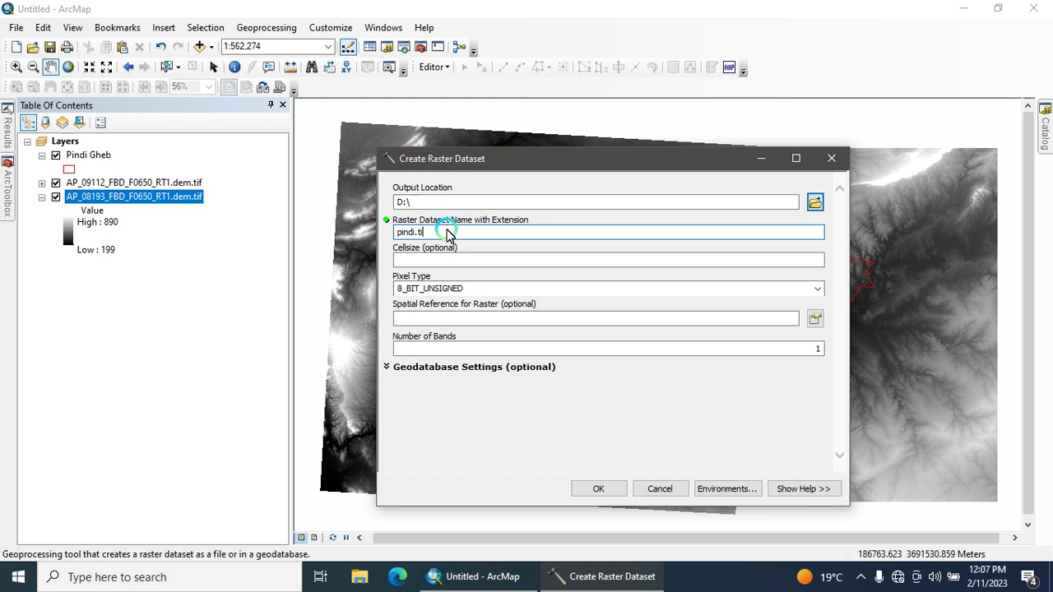
pyautogui.click(604, 255)
pyautogui.click(136, 185)
pyautogui.rightClick(136, 185)
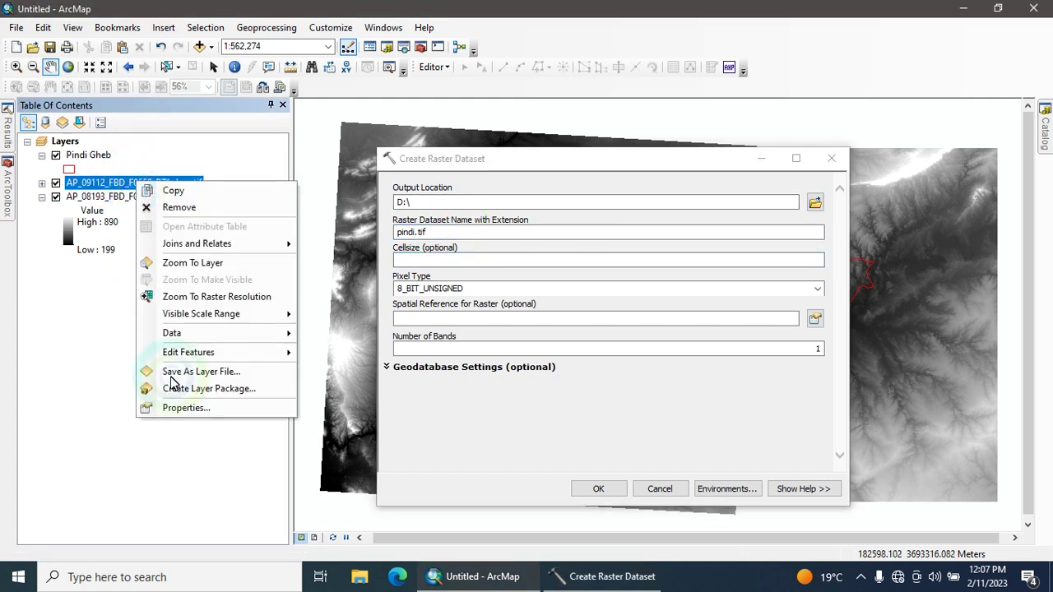
pyautogui.click(216, 411)
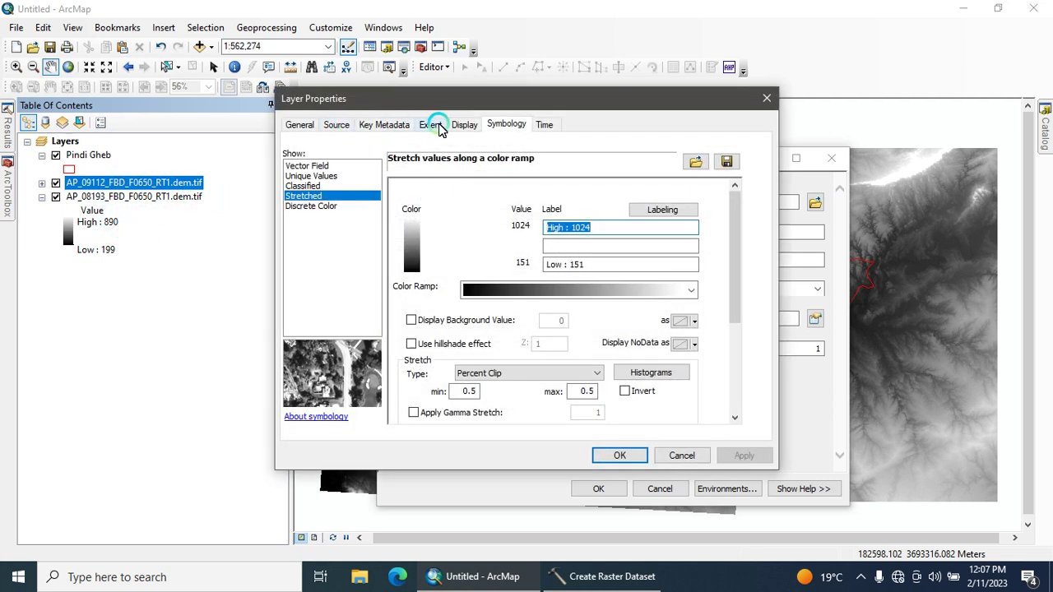
pyautogui.click(337, 124)
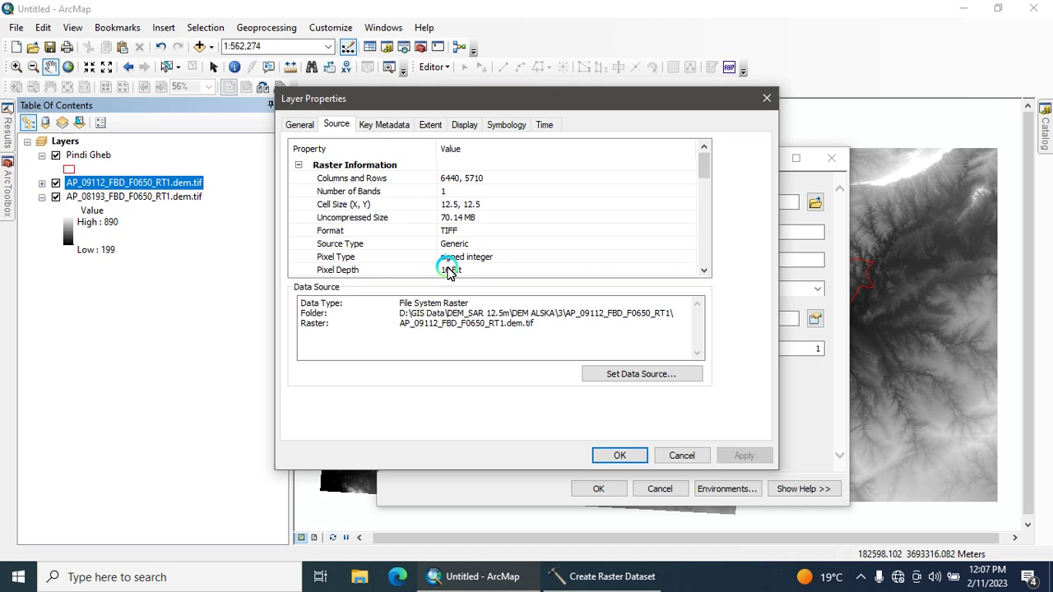
pyautogui.click(761, 102)
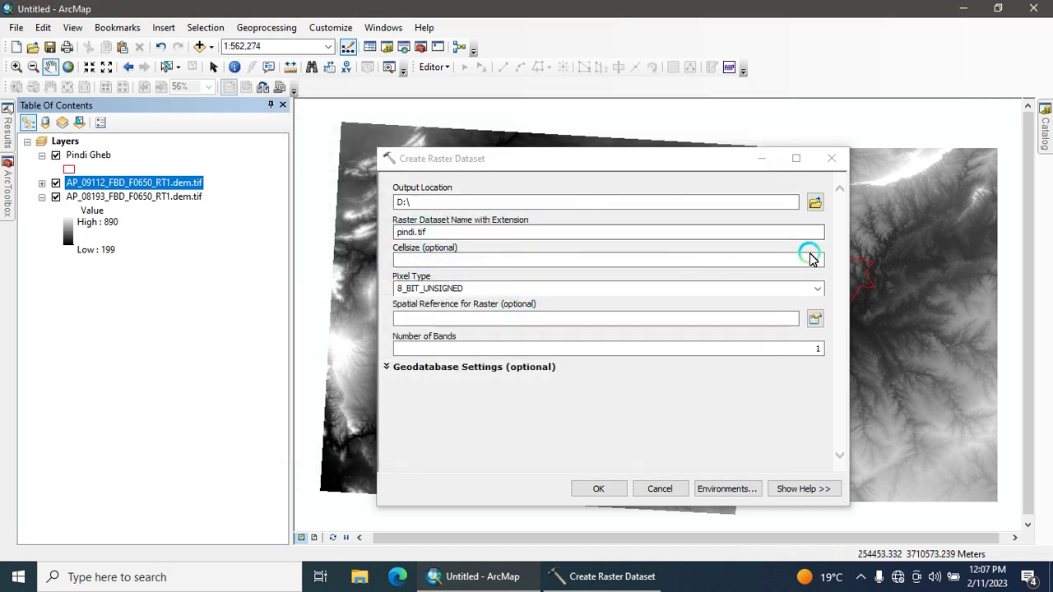
# - Give the new raster a 12.5 cell size and 16_BIT_SIGNED pixel type
pyautogui.click(812, 259)
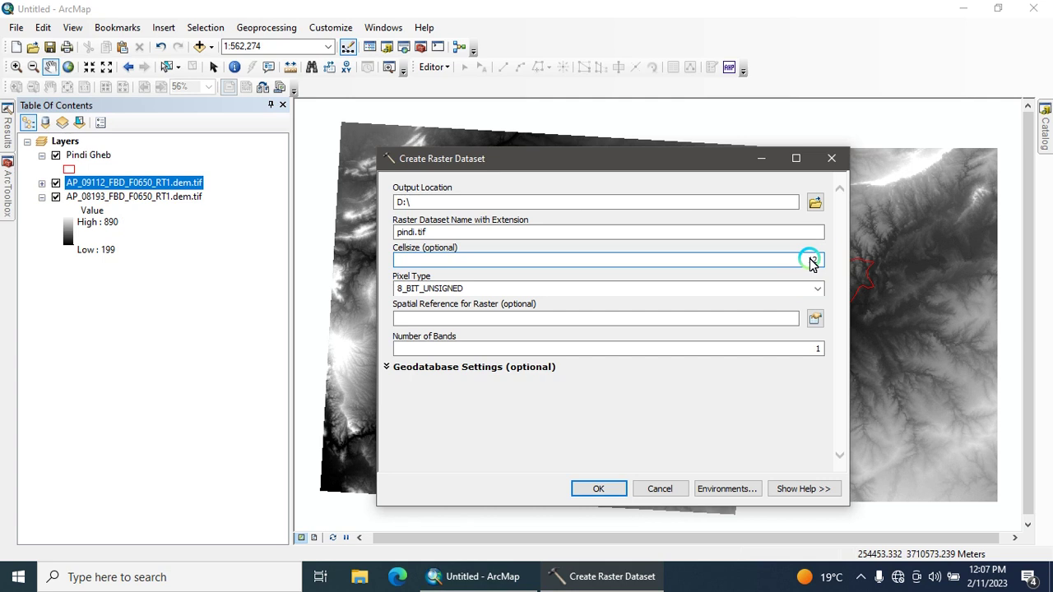
pyautogui.write('12.5')
pyautogui.click(818, 289)
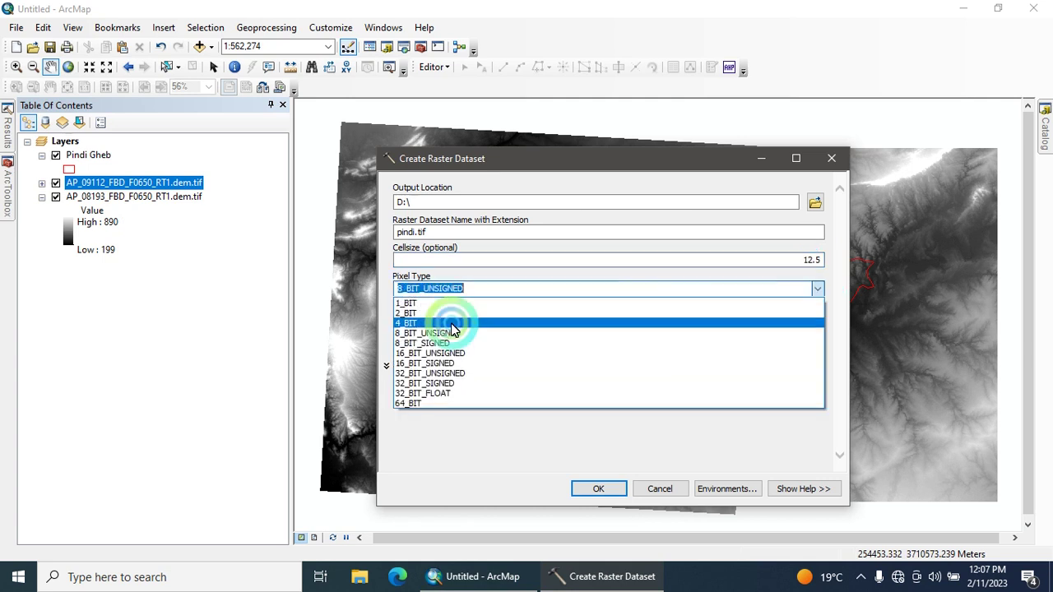
pyautogui.click(477, 362)
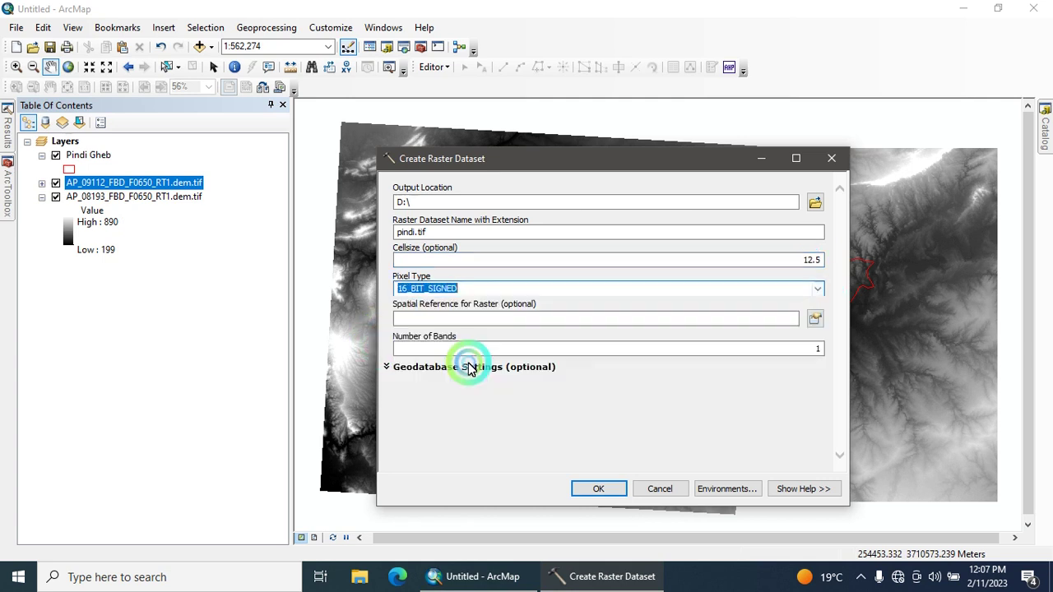
# - Set spatial reference to WGS_1984_UTM_Zone_42N and create the empty pindi.tif raster
pyautogui.click(814, 319)
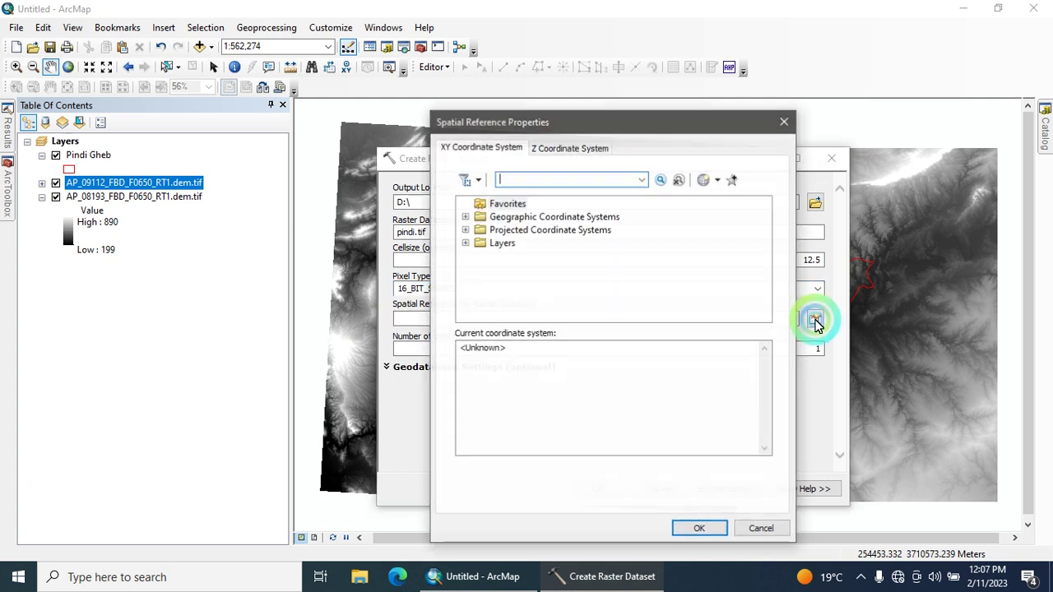
pyautogui.click(464, 243)
pyautogui.click(543, 269)
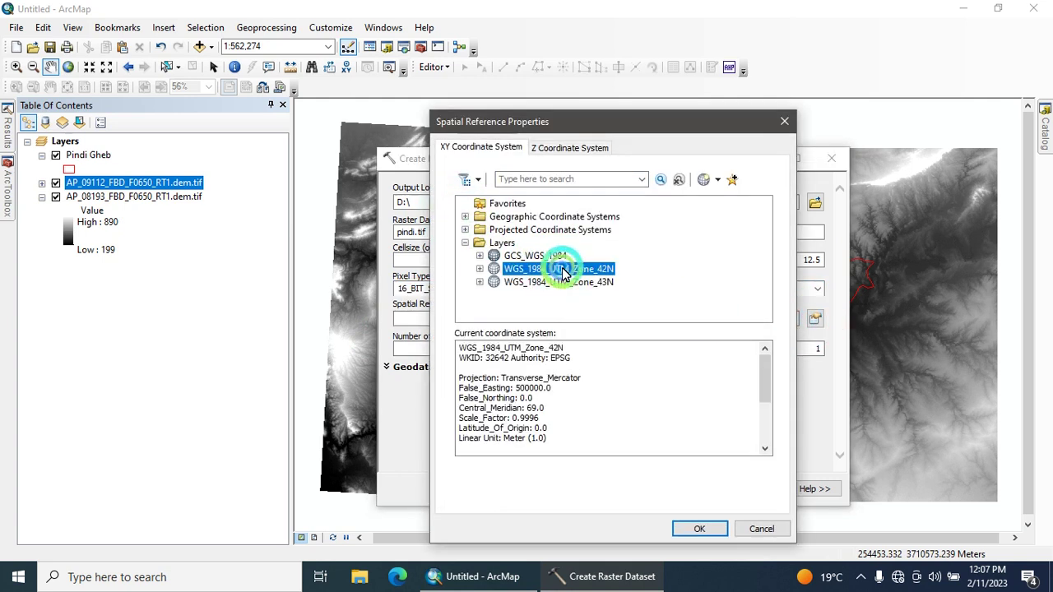
pyautogui.click(549, 269)
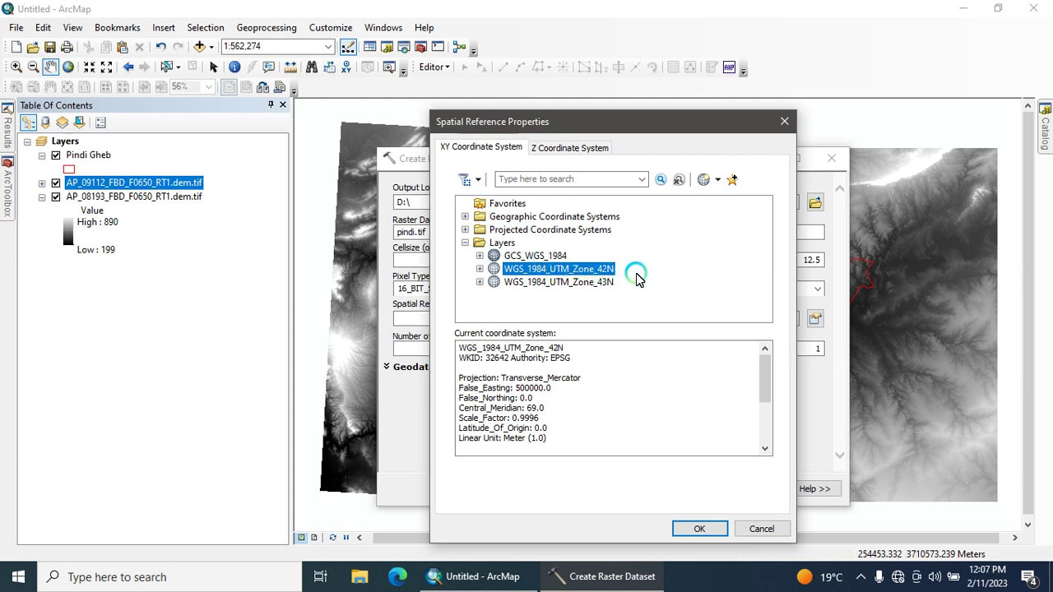
pyautogui.click(699, 529)
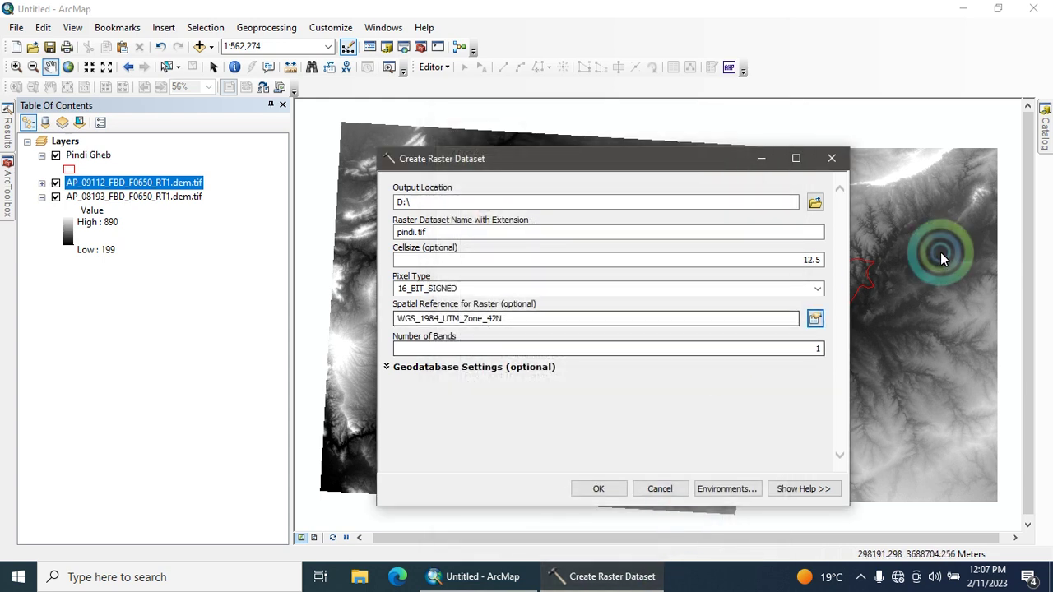
pyautogui.click(607, 488)
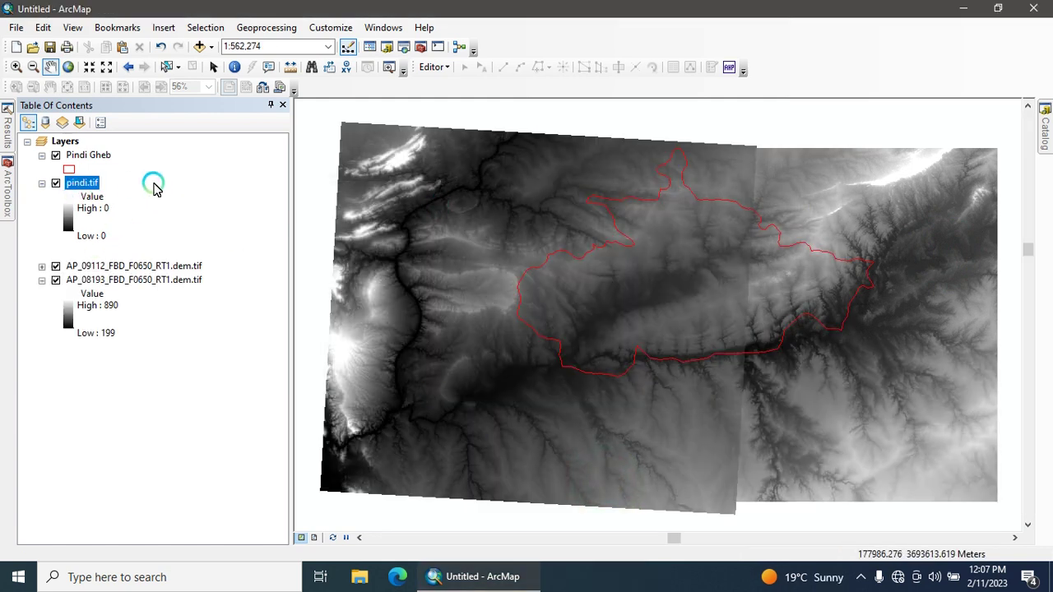
# - Remove the empty pindi.tif layer from the map
pyautogui.rightClick(72, 188)
pyautogui.click(94, 209)
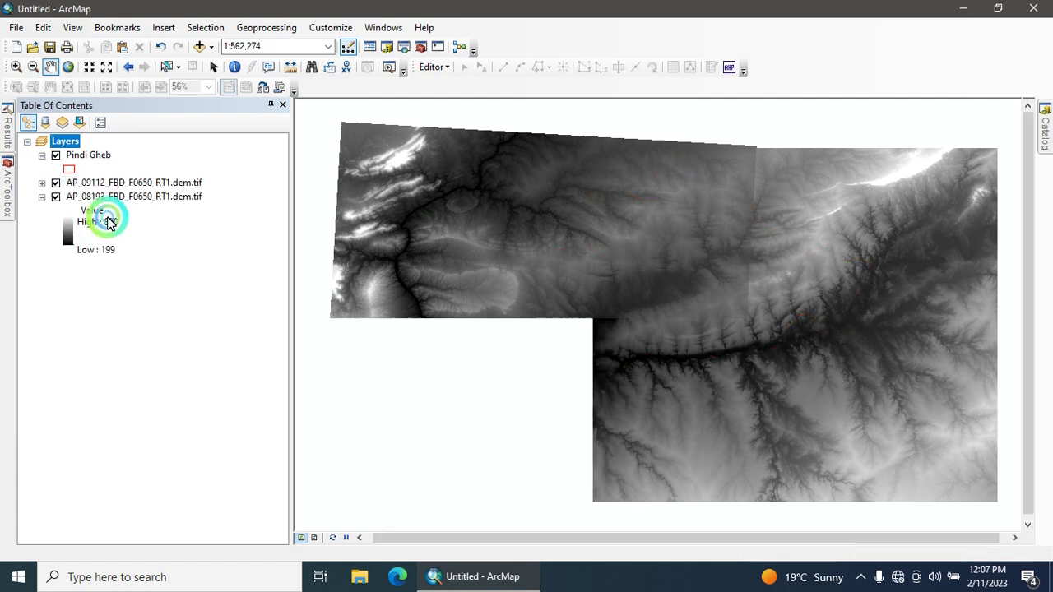
pyautogui.click(5, 185)
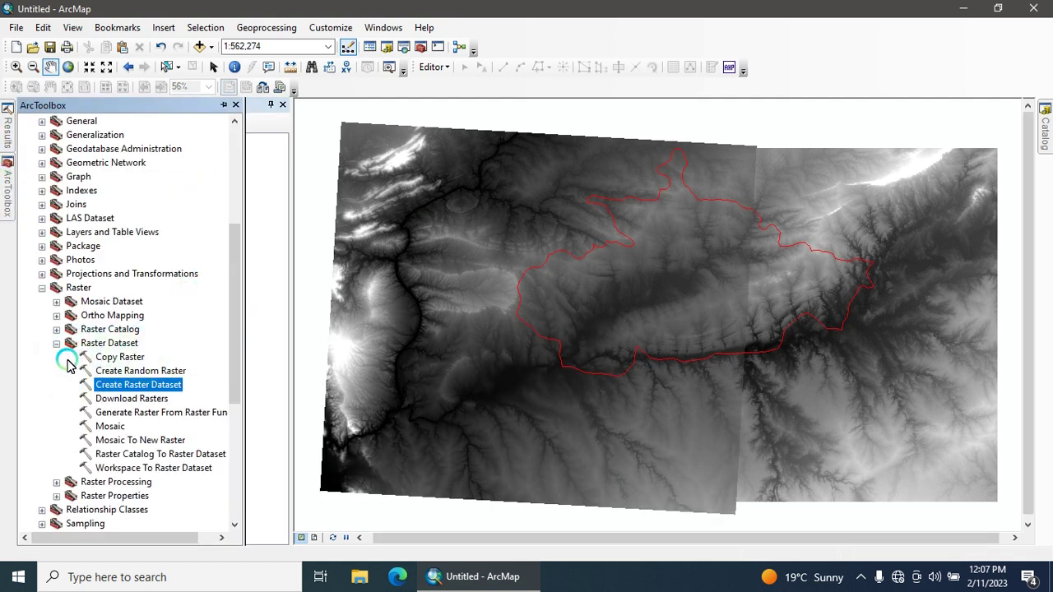
# - Launch the Mosaic tool from Data Management Tools > Raster > Raster Dataset
pyautogui.moveTo(235, 277); pyautogui.dragTo(247, 170)
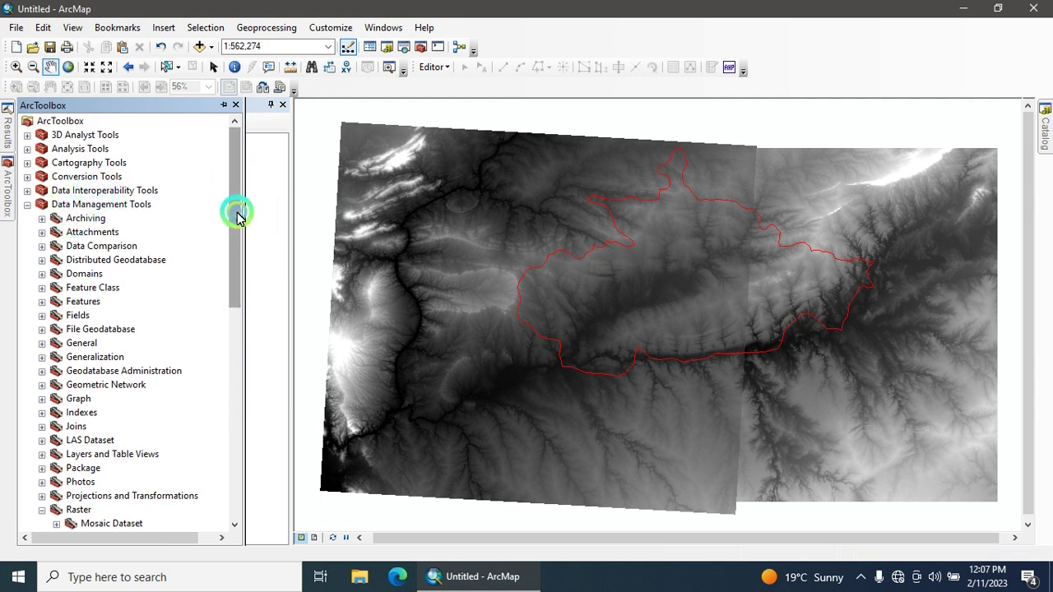
pyautogui.moveTo(235, 211); pyautogui.dragTo(239, 383)
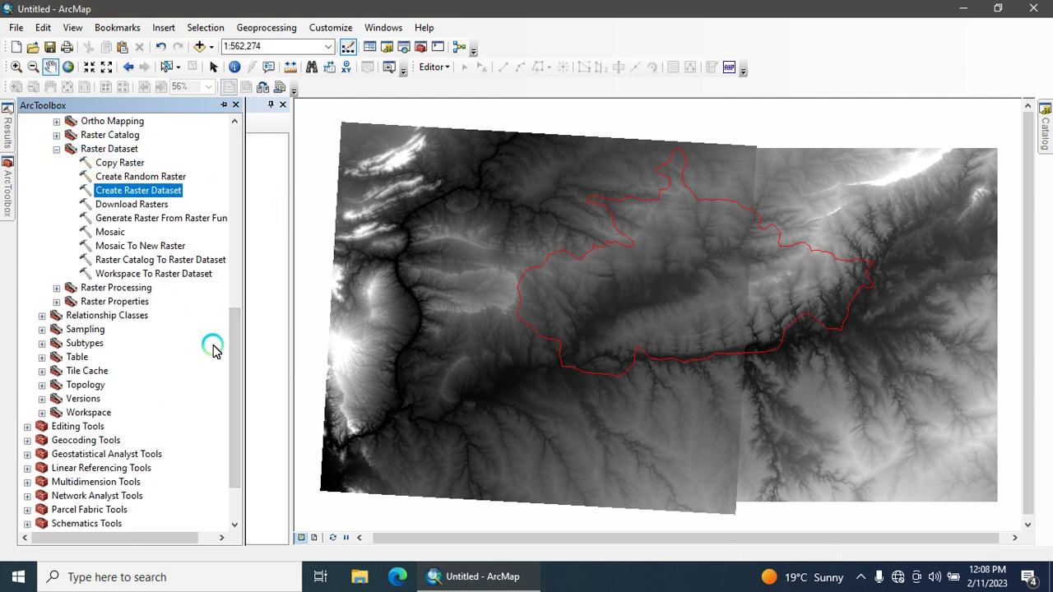
pyautogui.click(102, 164)
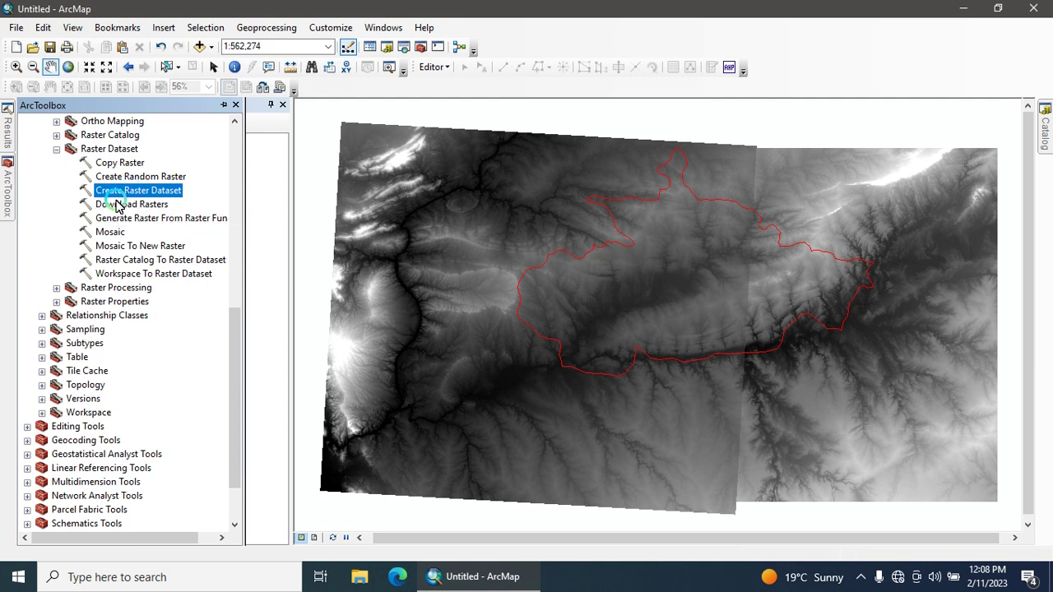
pyautogui.doubleClick(111, 232)
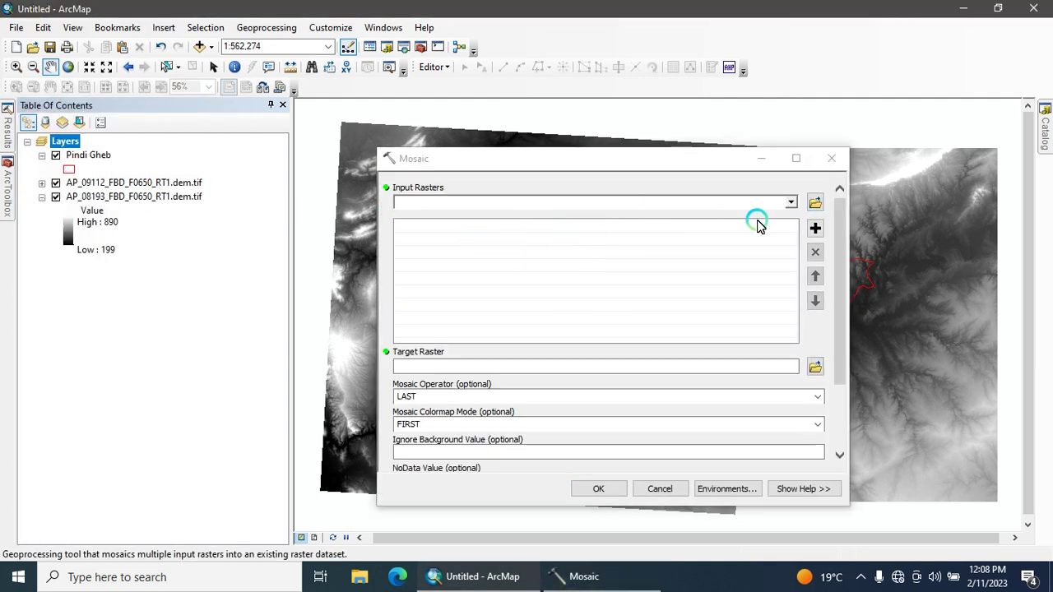
# - Mosaic both DEM tiles into the target raster D:\pindi.tif
pyautogui.click(170, 182)
pyautogui.click(173, 197)
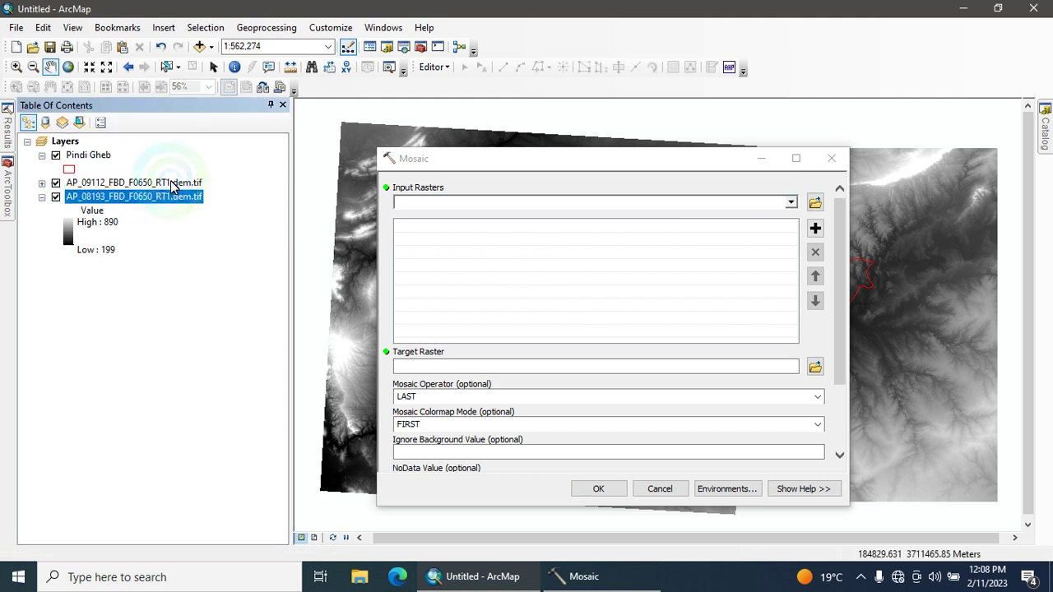
pyautogui.keyDown('ctrl'); pyautogui.click(172, 183); pyautogui.keyUp('ctrl')
pyautogui.moveTo(172, 185); pyautogui.dragTo(527, 270)
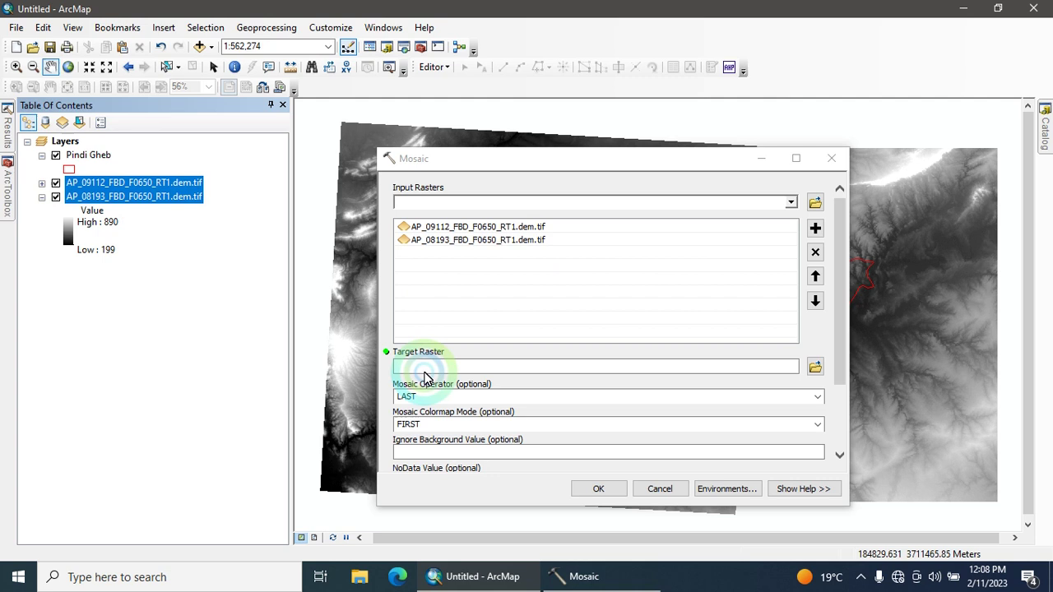
pyautogui.click(814, 367)
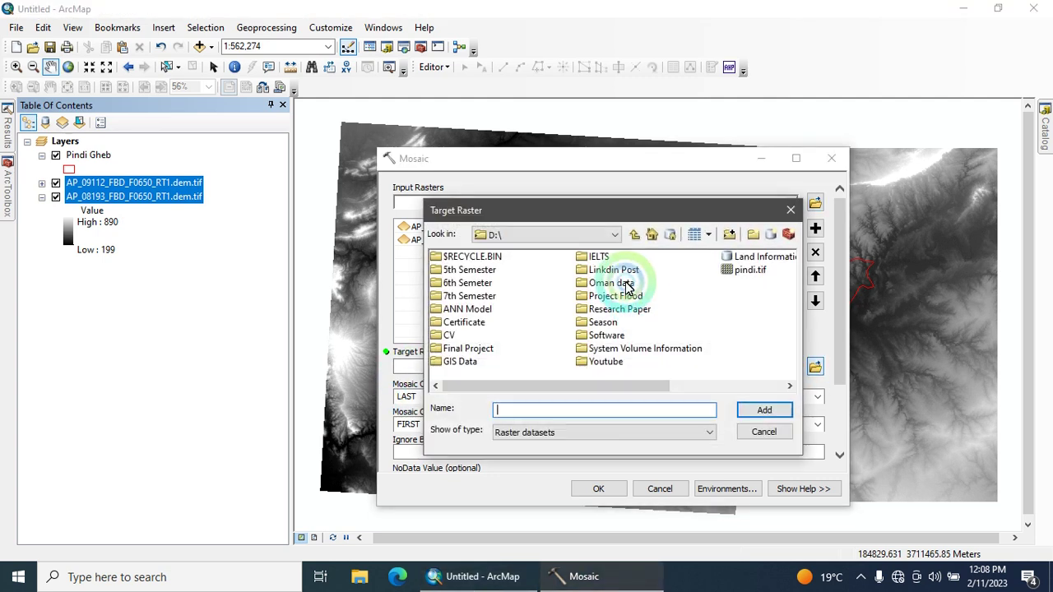
pyautogui.click(749, 270)
pyautogui.click(769, 410)
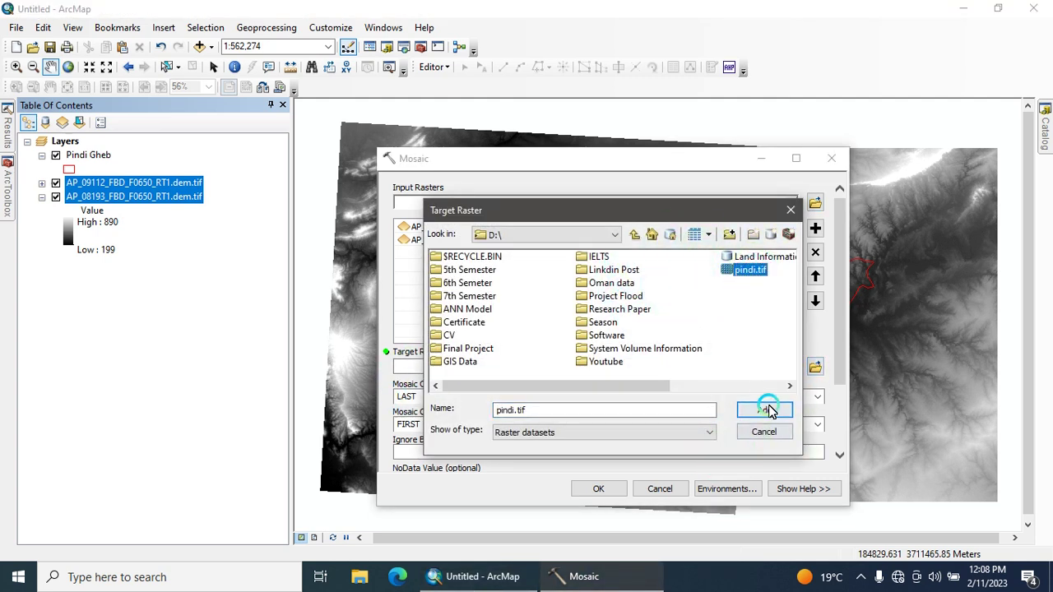
pyautogui.click(839, 359)
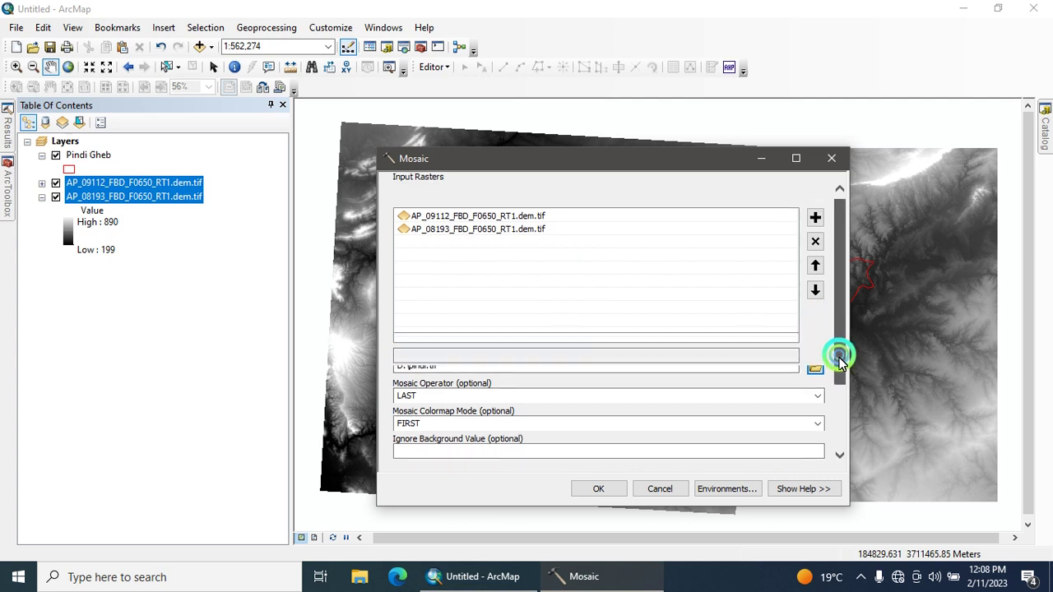
pyautogui.moveTo(839, 358); pyautogui.dragTo(834, 387)
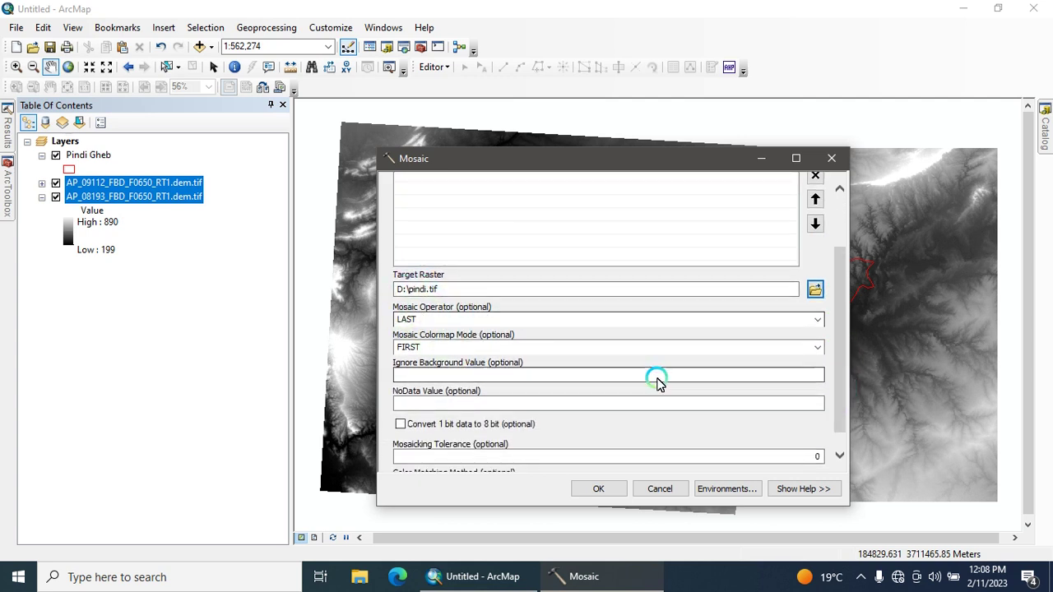
pyautogui.moveTo(839, 400); pyautogui.dragTo(834, 442)
pyautogui.click(599, 489)
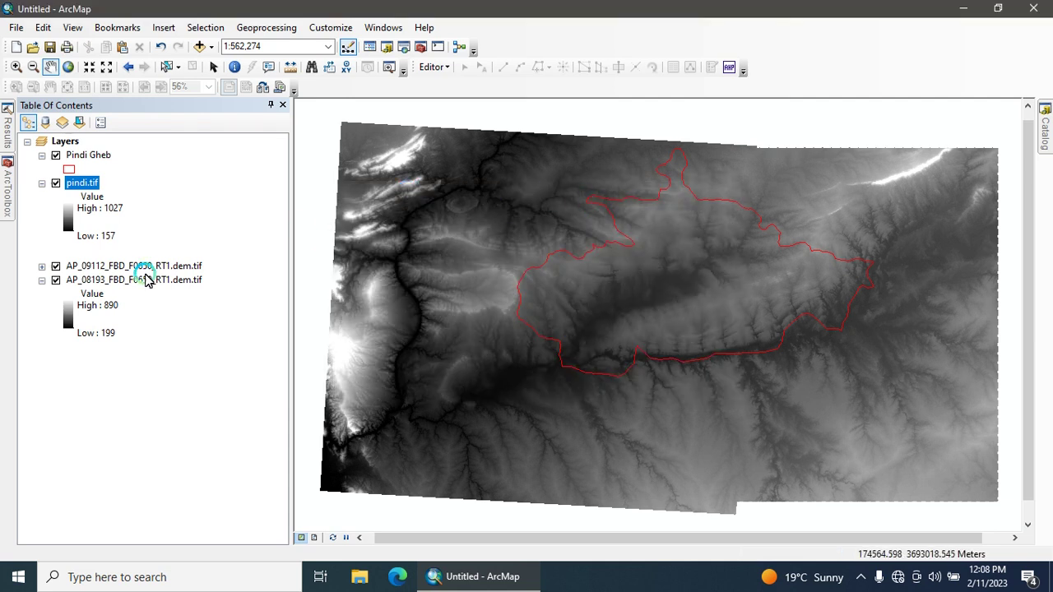
# - Hide the two original DEM tiles and check the mosaicked pindi.tif layer
pyautogui.click(56, 266)
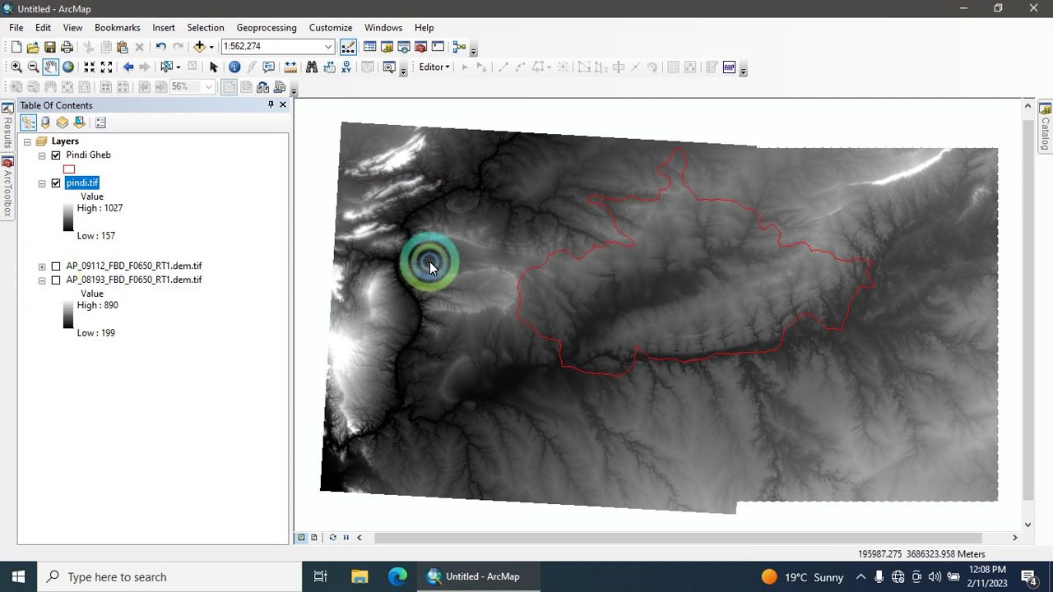
pyautogui.click(56, 182)
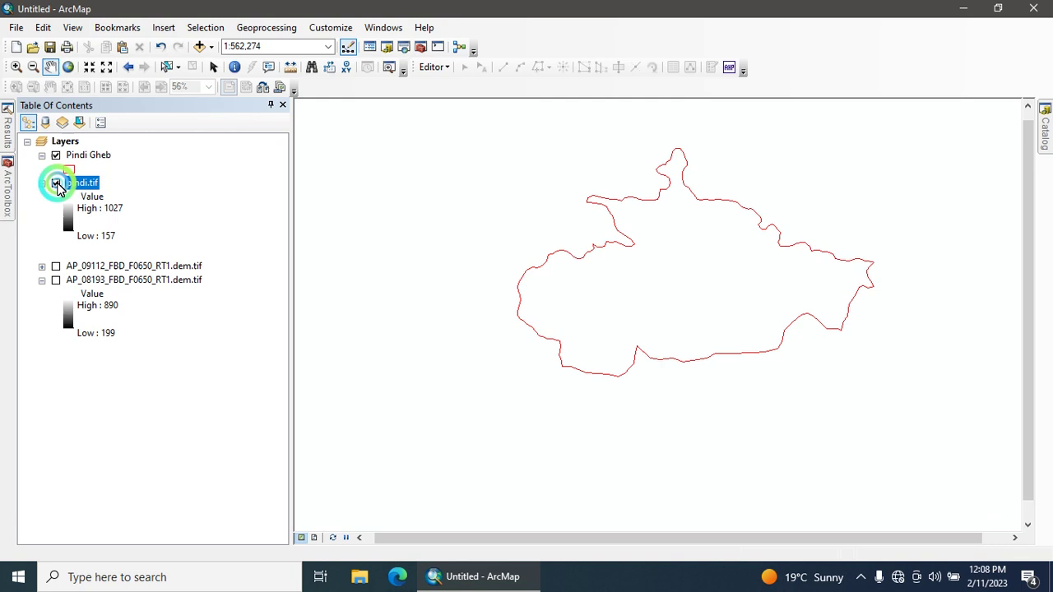
pyautogui.click(56, 183)
pyautogui.click(56, 182)
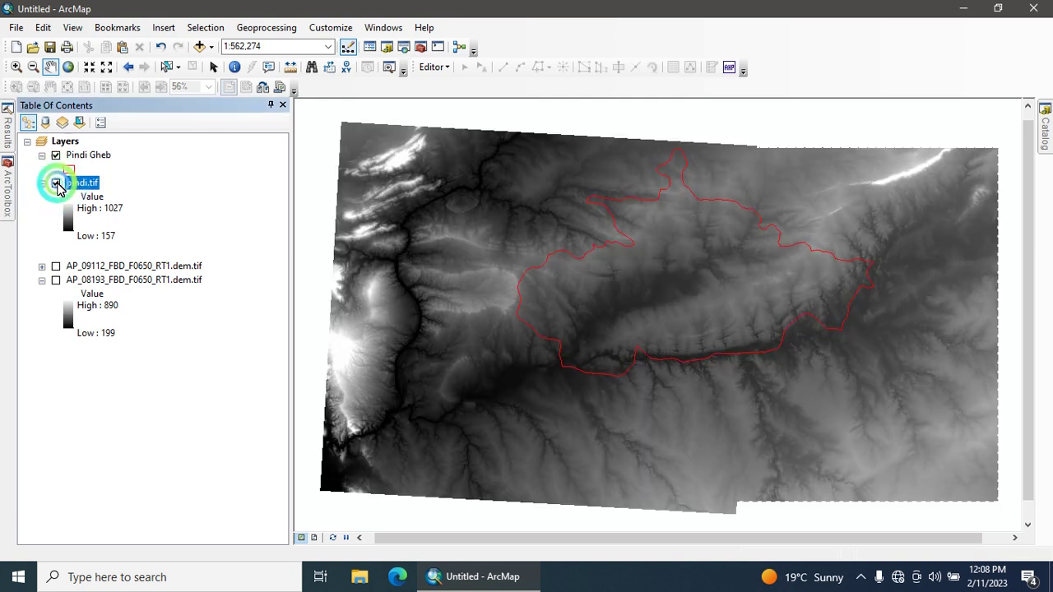
pyautogui.moveTo(586, 242); pyautogui.dragTo(577, 249)
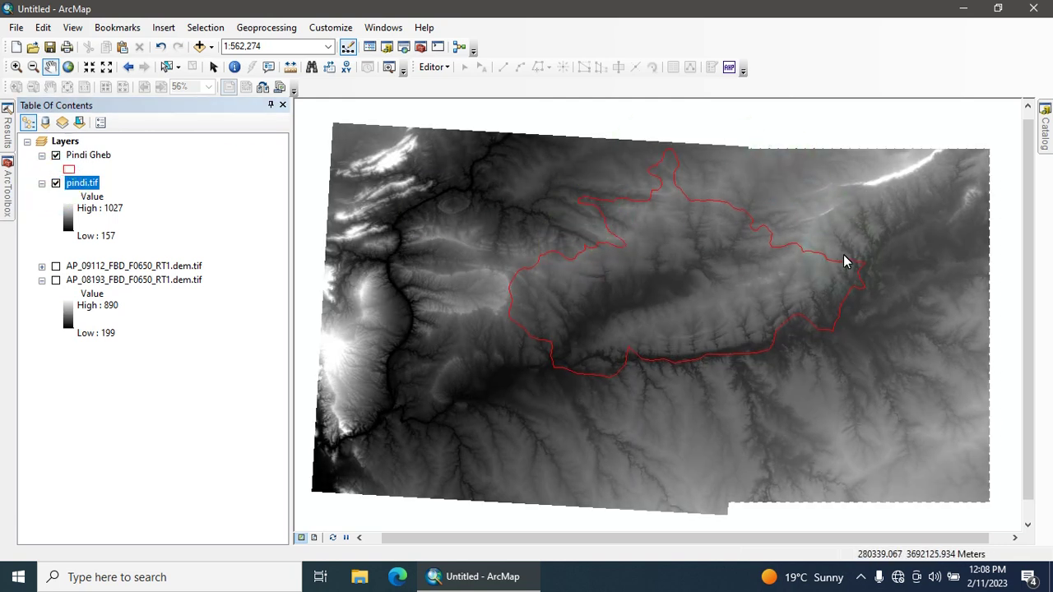
# - Search for 'Extract by mask' and open the Spatial Analyst Extract by Mask tool
pyautogui.click(633, 200)
pyautogui.click(763, 237)
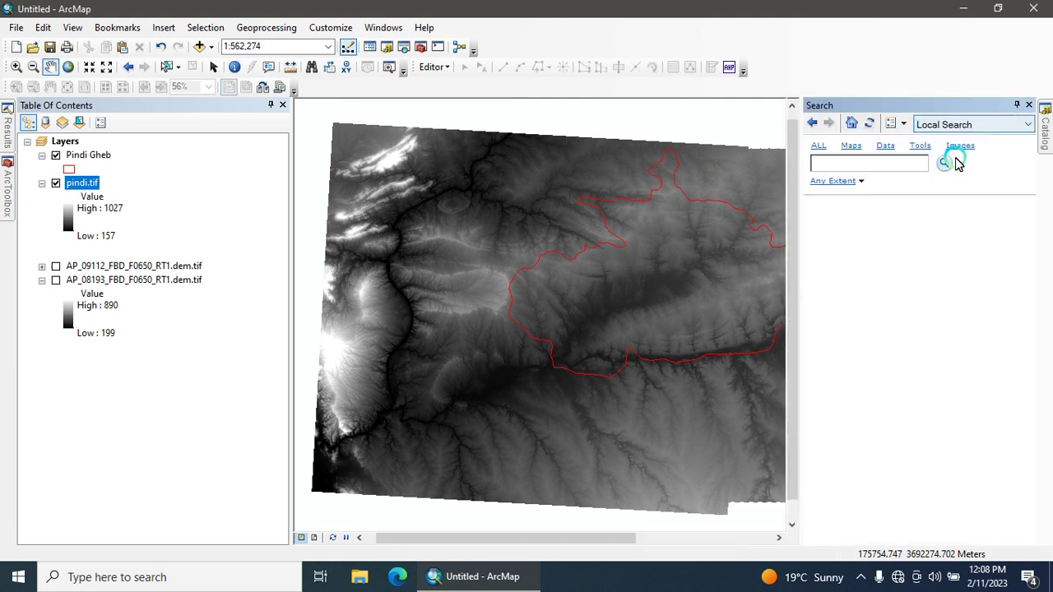
pyautogui.write('Extract by mask')
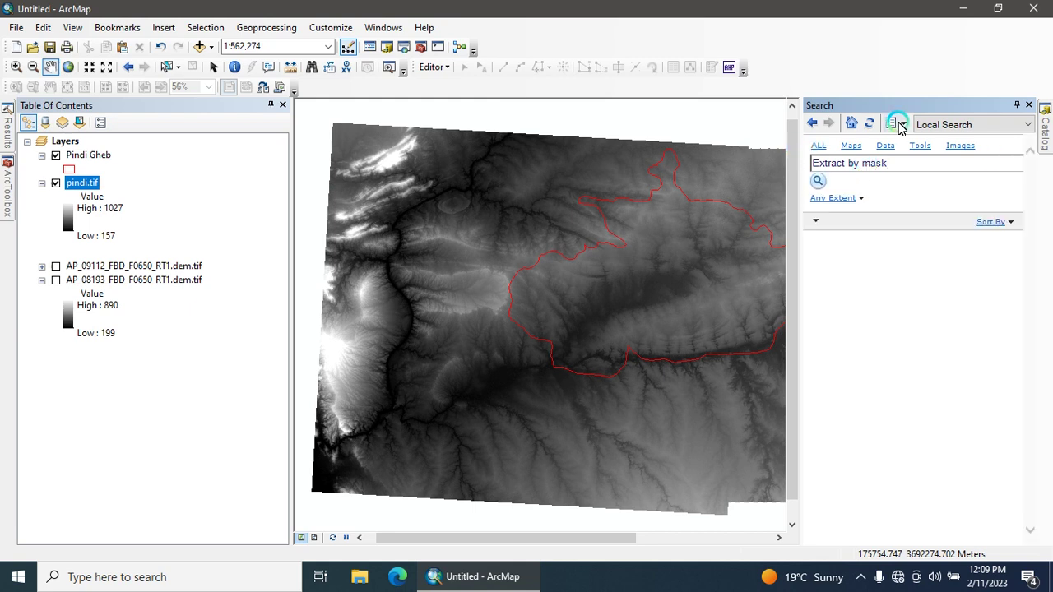
pyautogui.click(892, 222)
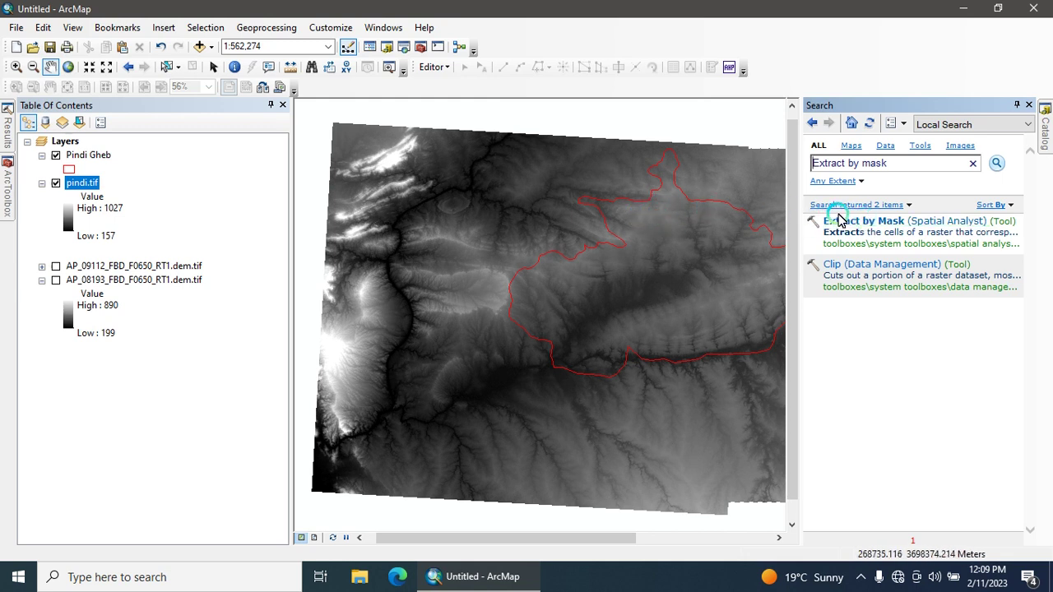
pyautogui.click(839, 220)
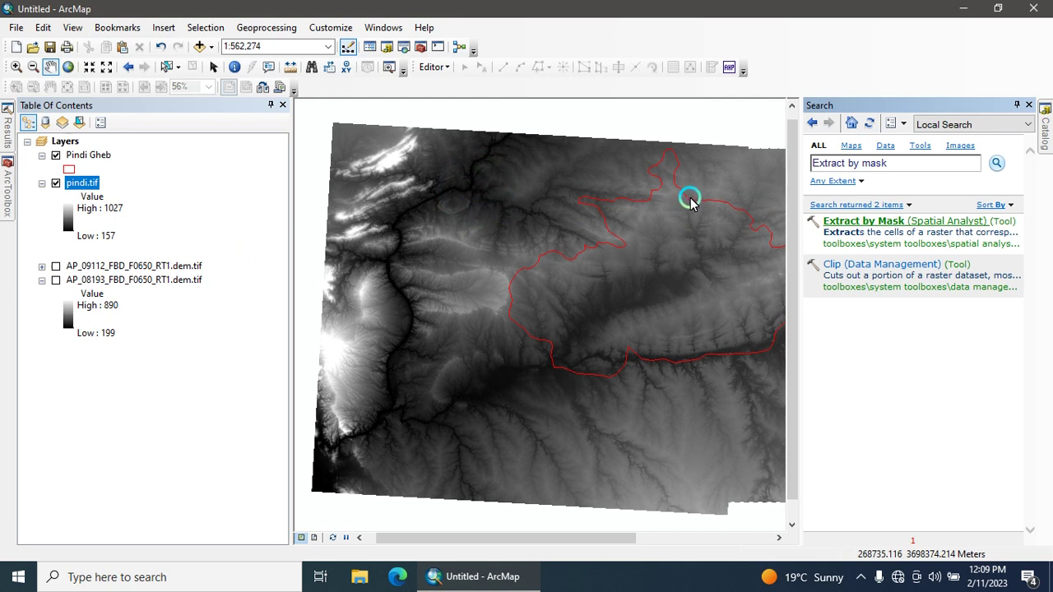
# - Extract pindi.tif using the Pindi Gheb mask into a new raster named pindigheb
pyautogui.click(91, 179)
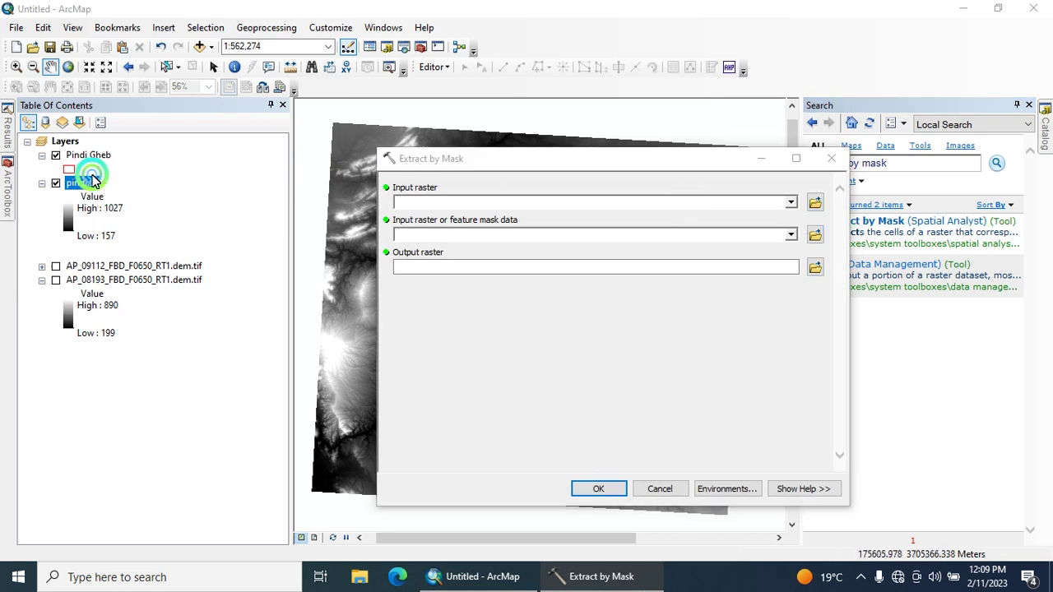
pyautogui.moveTo(90, 179)
pyautogui.mouseDown()
pyautogui.moveTo(80, 188)
pyautogui.moveTo(407, 204)
pyautogui.mouseUp()
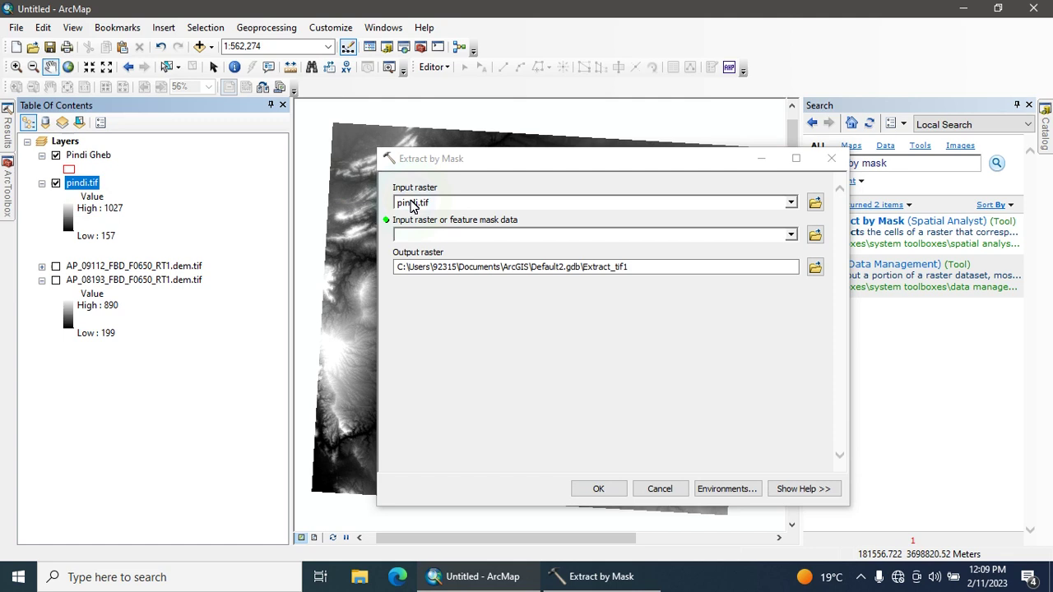
pyautogui.moveTo(80, 159); pyautogui.dragTo(510, 236)
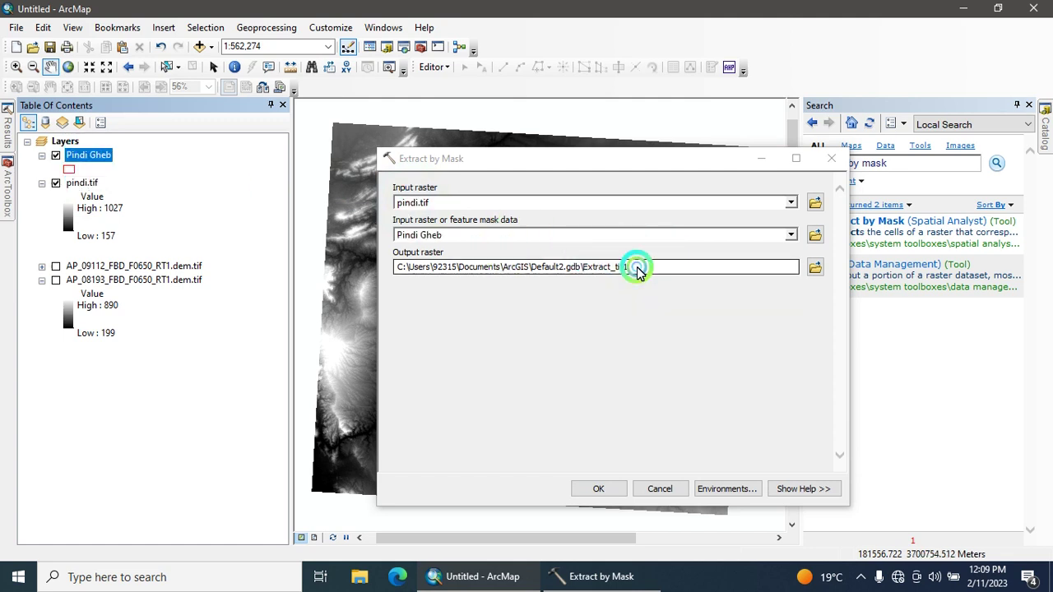
pyautogui.moveTo(645, 269); pyautogui.dragTo(586, 272)
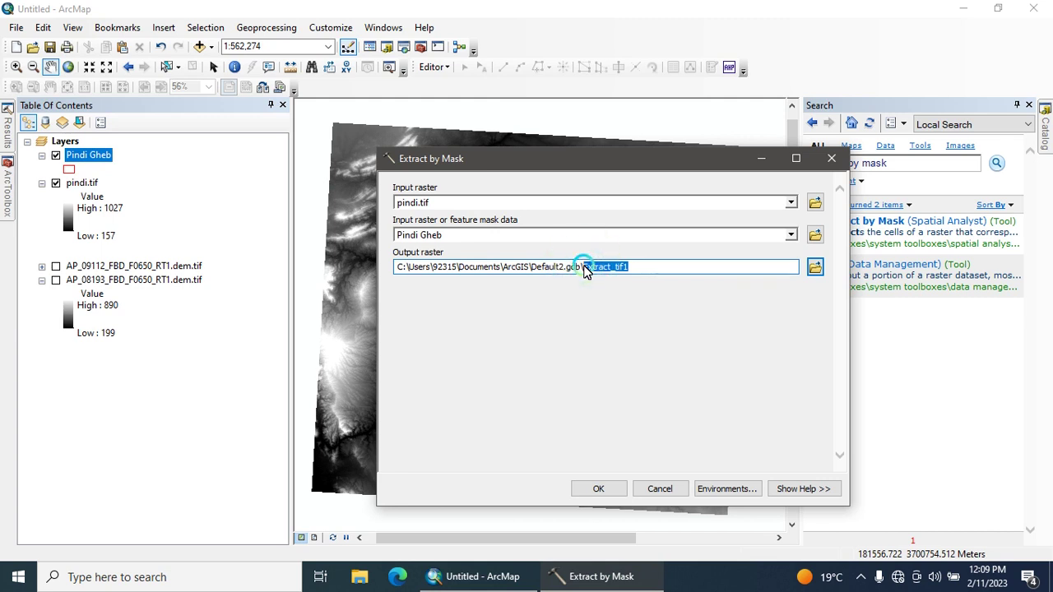
pyautogui.write('ndighen')
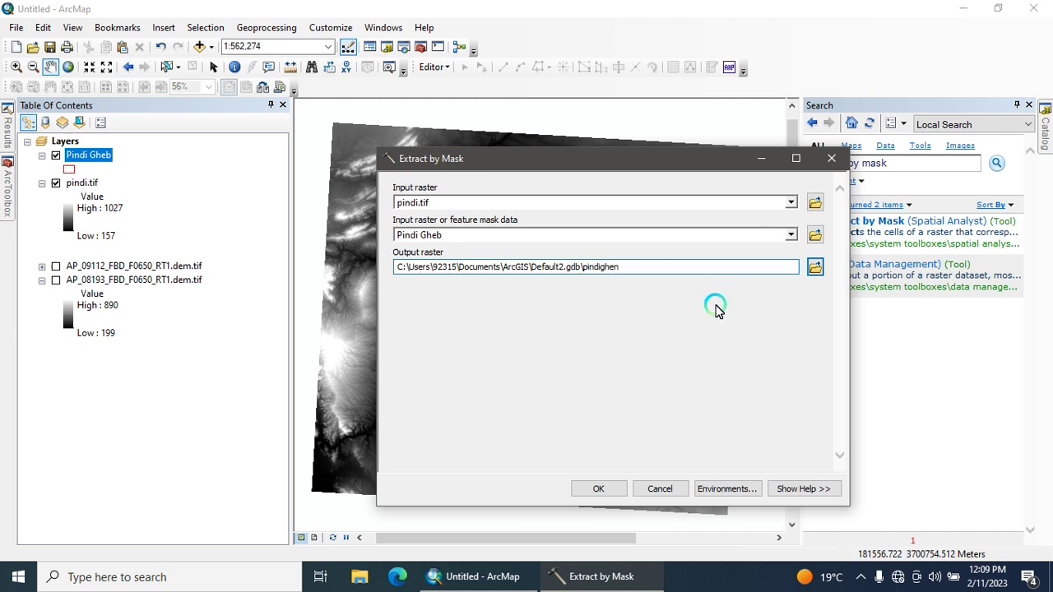
pyautogui.press('BackSpace')
pyautogui.write('b')
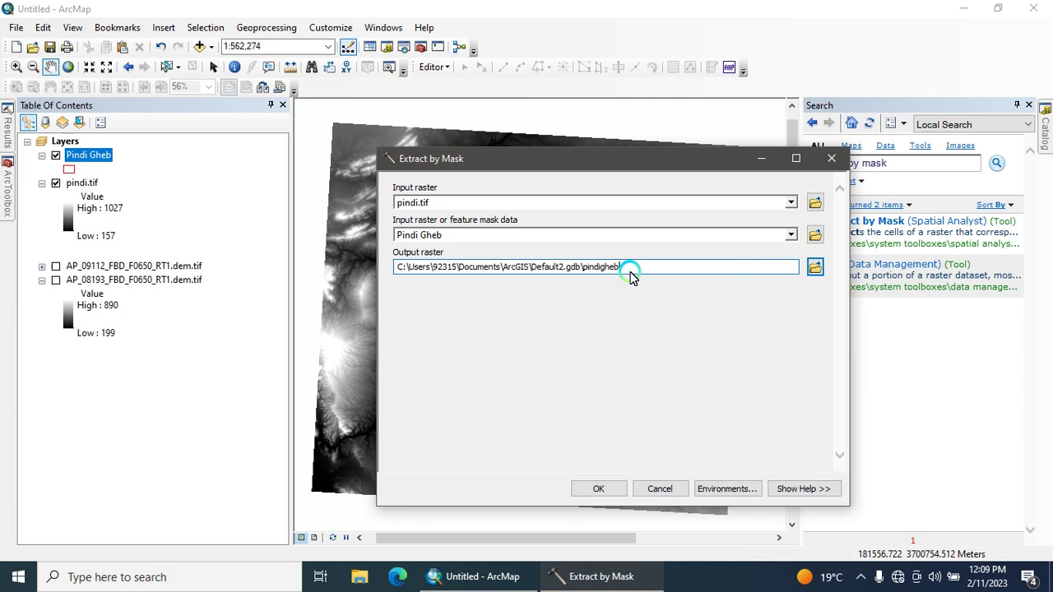
pyautogui.click(601, 490)
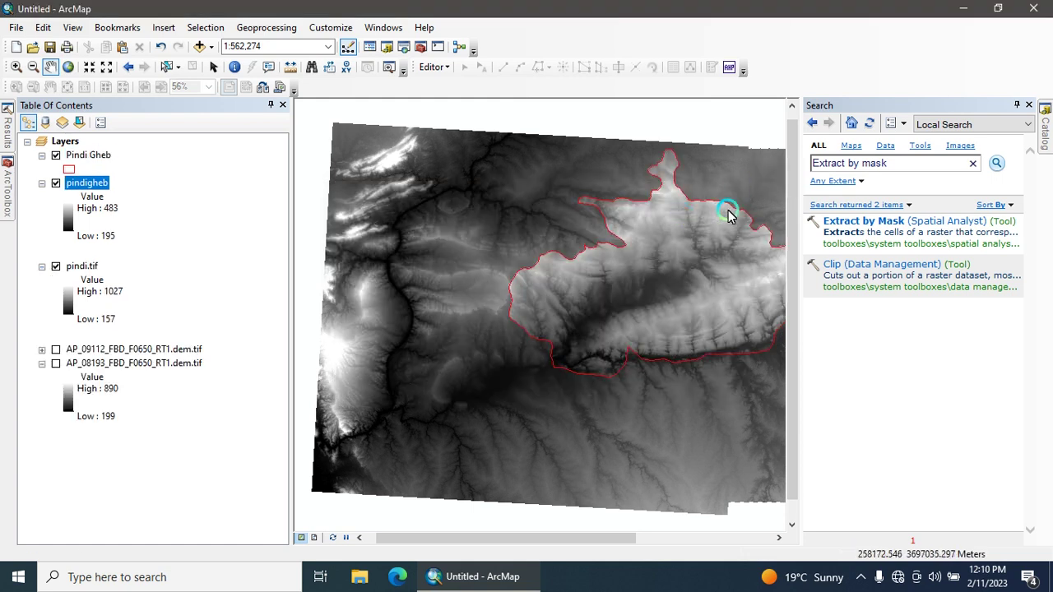
# - Hide the full pindi.tif DEM and close the Search pane
pyautogui.moveTo(728, 214); pyautogui.dragTo(622, 220)
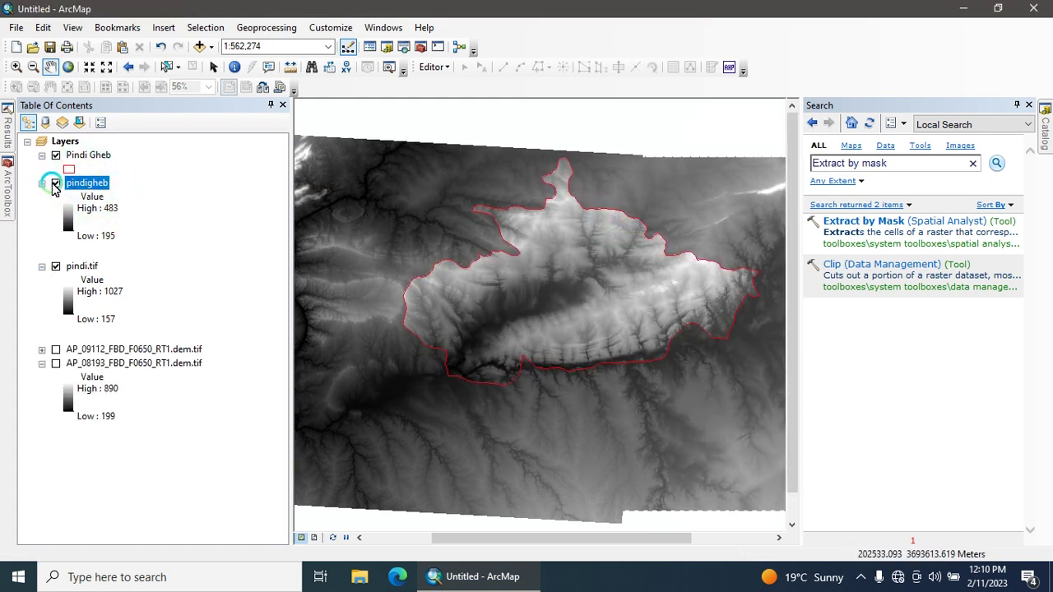
pyautogui.click(55, 266)
pyautogui.click(55, 266)
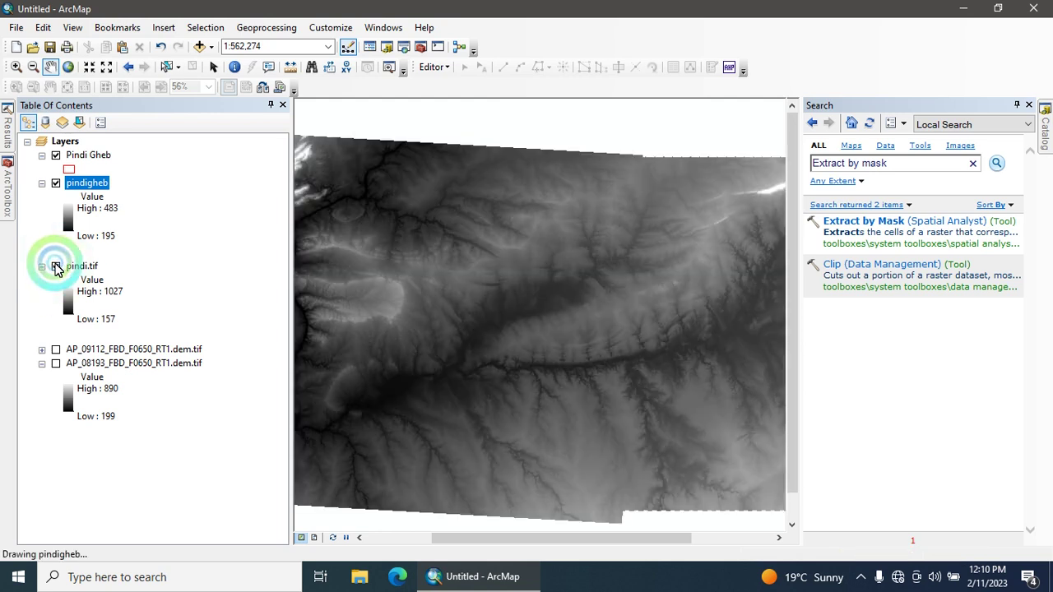
pyautogui.click(55, 267)
pyautogui.click(1013, 144)
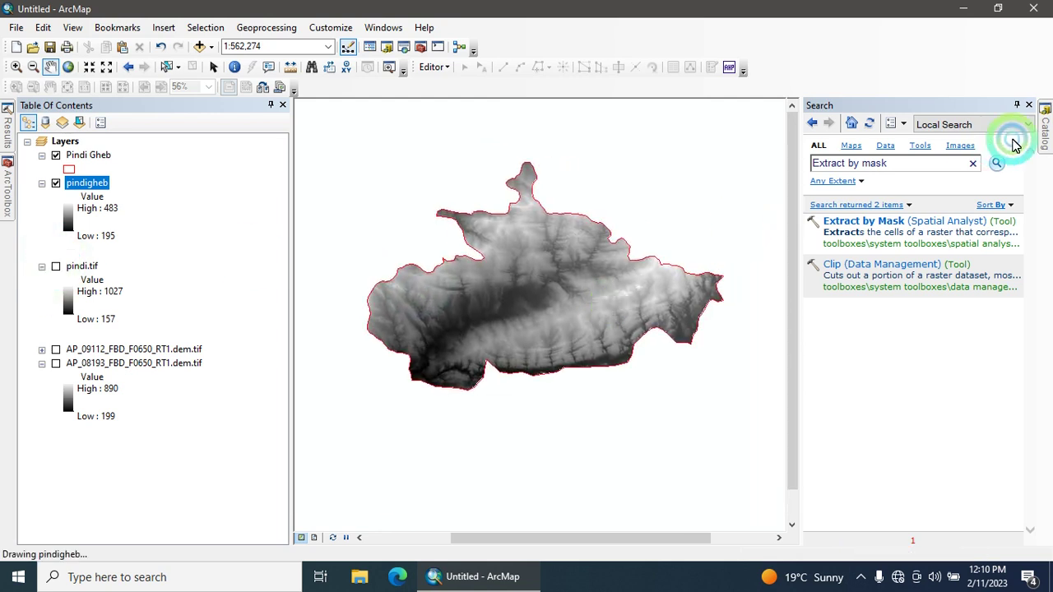
pyautogui.click(1028, 107)
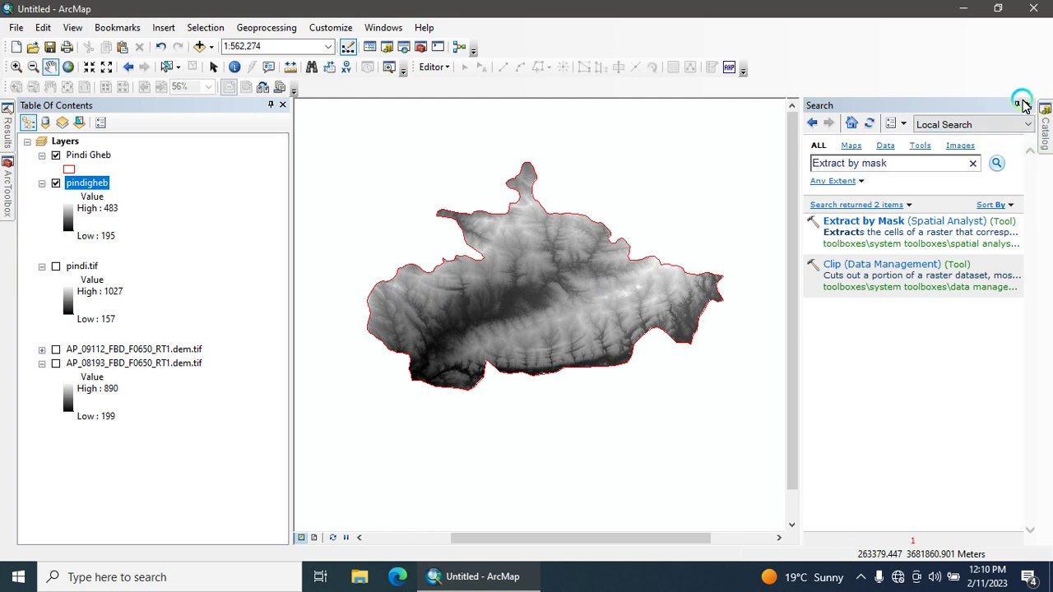
pyautogui.click(695, 205)
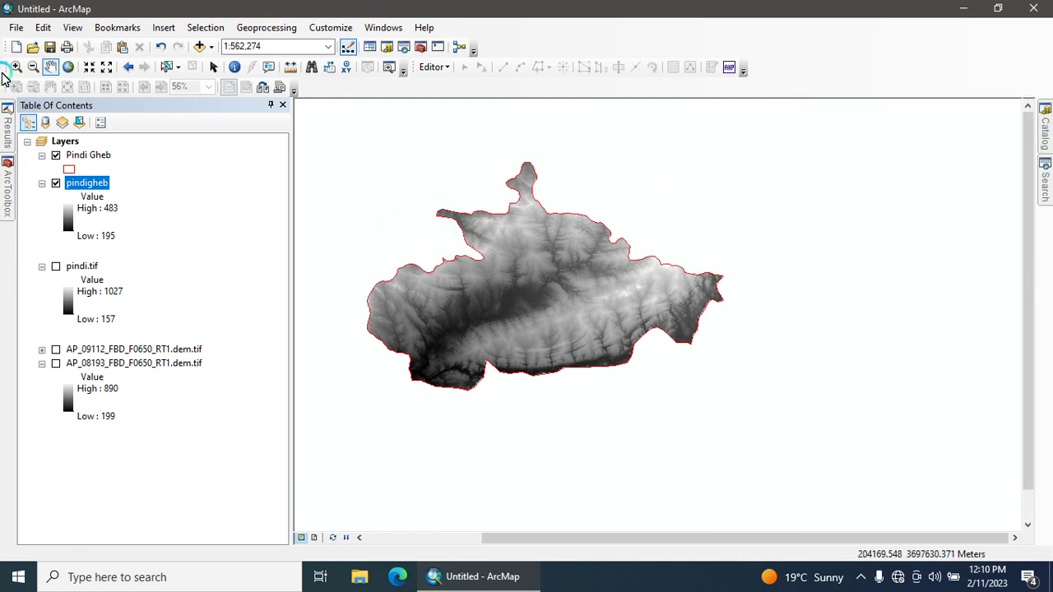
# - Zoom into the clipped Pindi Gheb raster and pan it to the map centre
pyautogui.moveTo(310, 166); pyautogui.dragTo(726, 426)
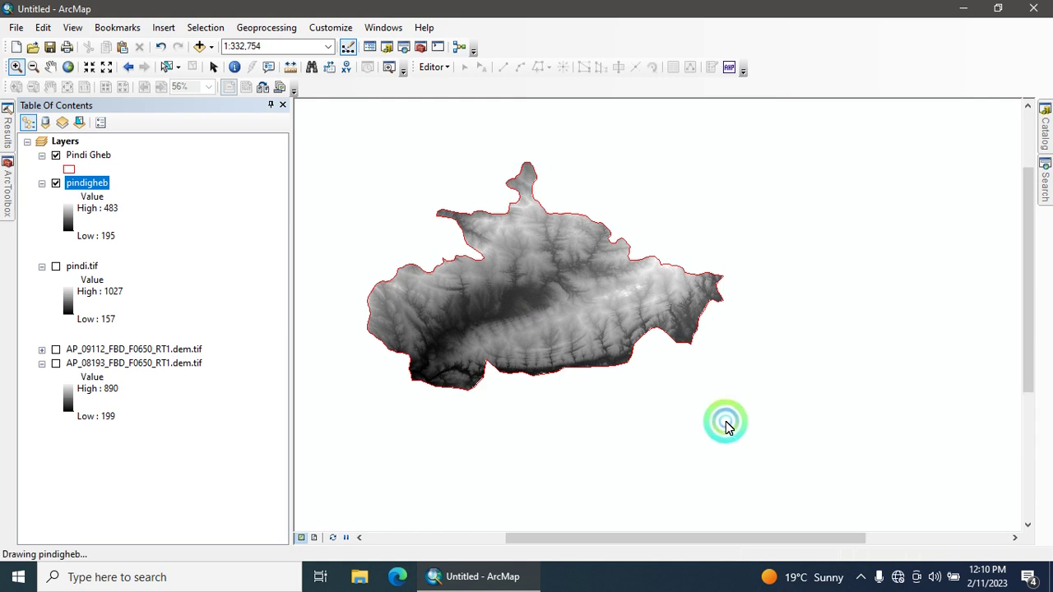
pyautogui.click(122, 108)
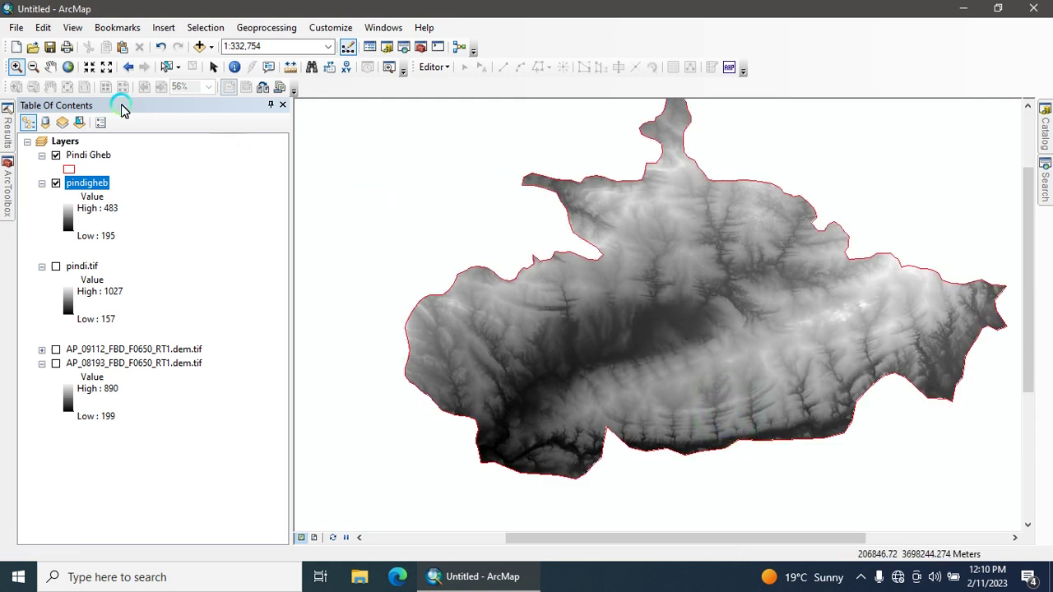
pyautogui.click(51, 67)
pyautogui.moveTo(639, 266); pyautogui.dragTo(598, 292)
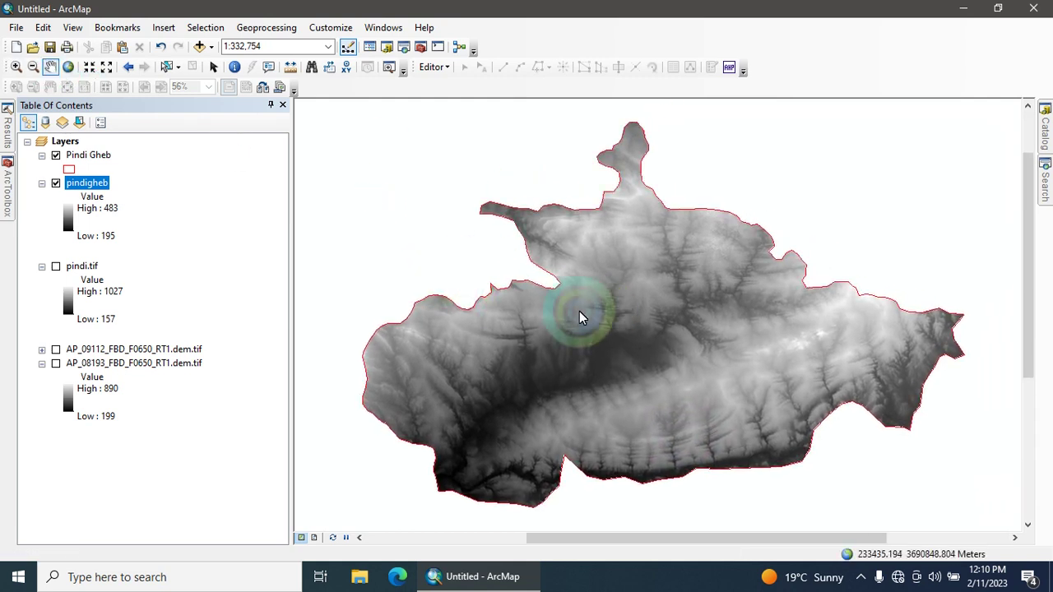
pyautogui.click(623, 329)
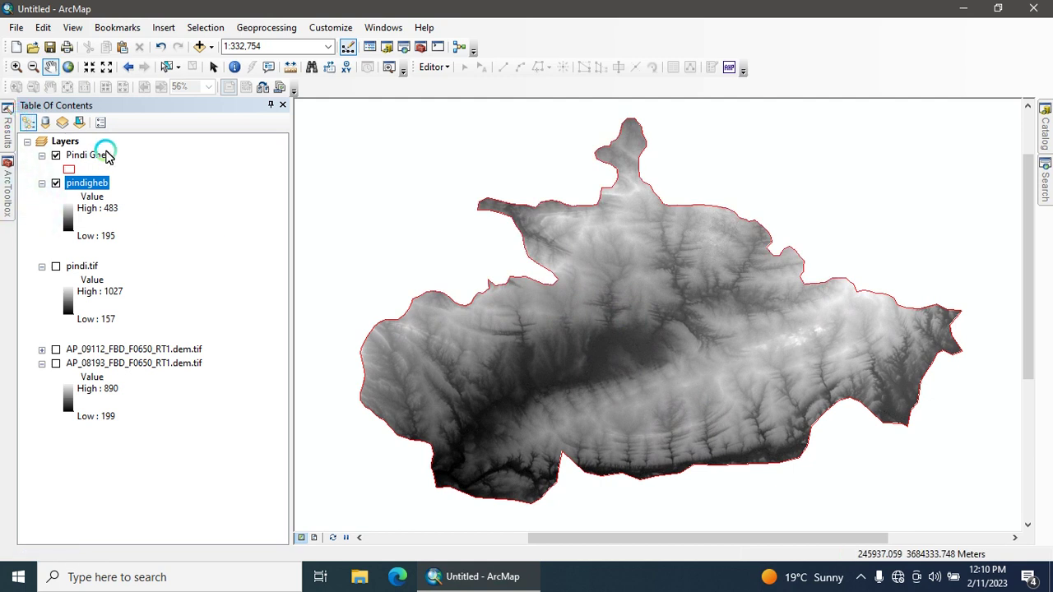
# - Show the pindigheb legend and apply a blue-to-red colour ramp
pyautogui.click(42, 184)
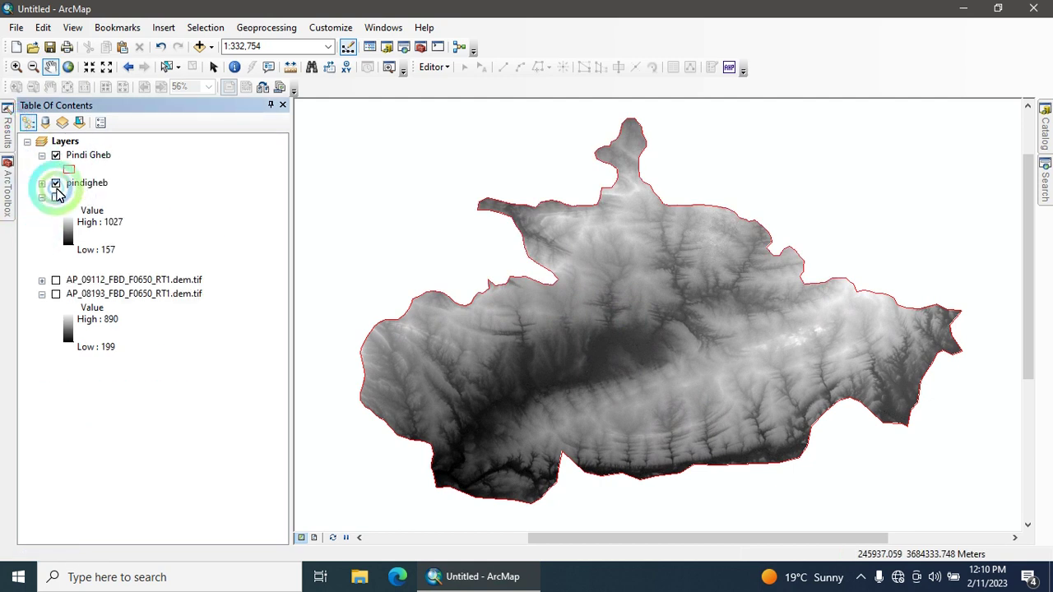
pyautogui.click(42, 184)
pyautogui.click(74, 218)
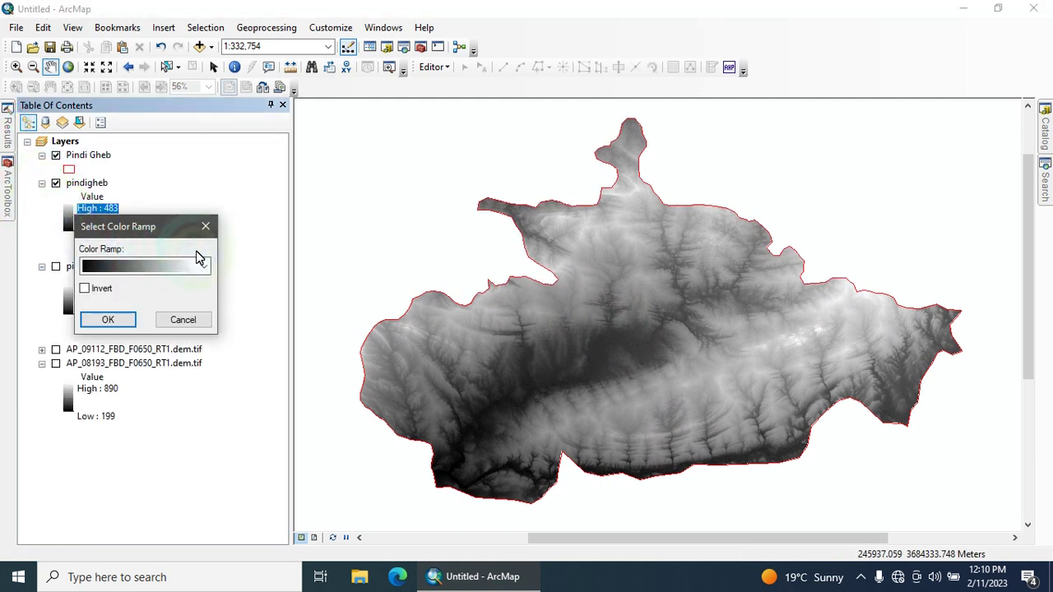
pyautogui.click(202, 264)
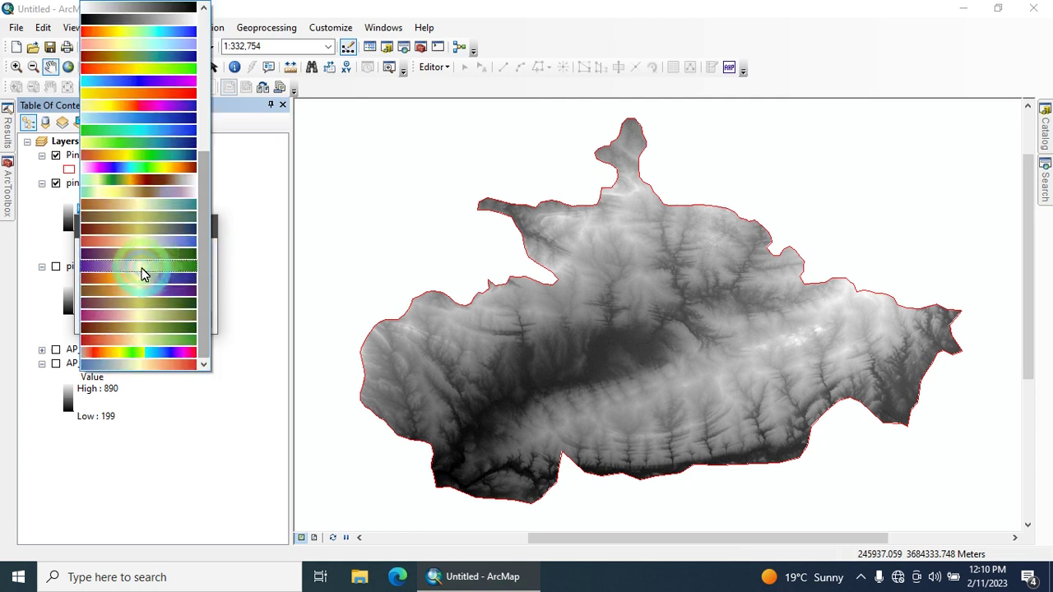
pyautogui.click(178, 362)
pyautogui.click(106, 319)
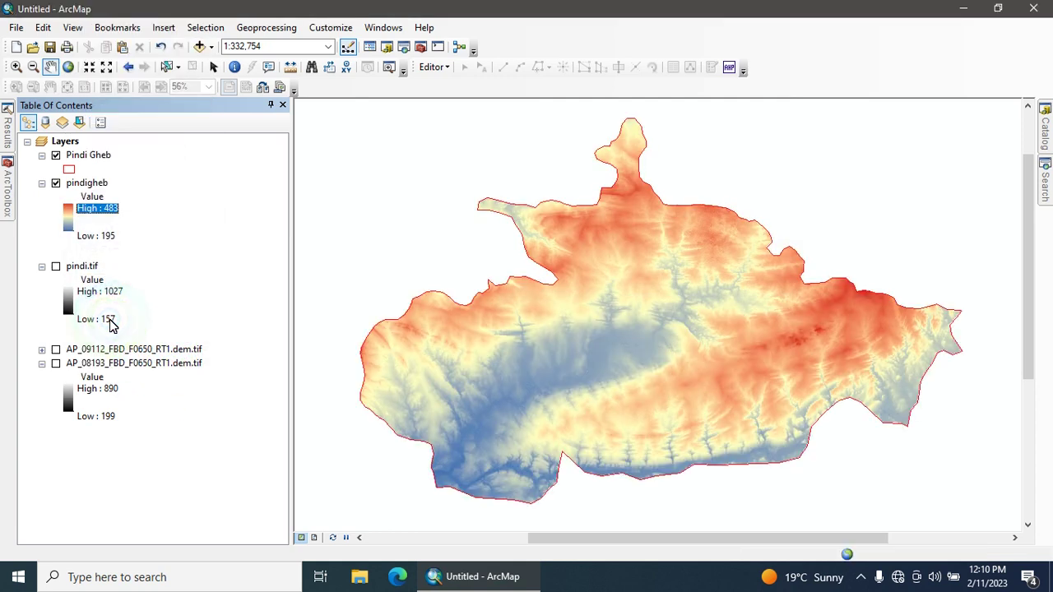
# - Switch pindigheb to the green-yellow-red colour ramp
pyautogui.click(68, 220)
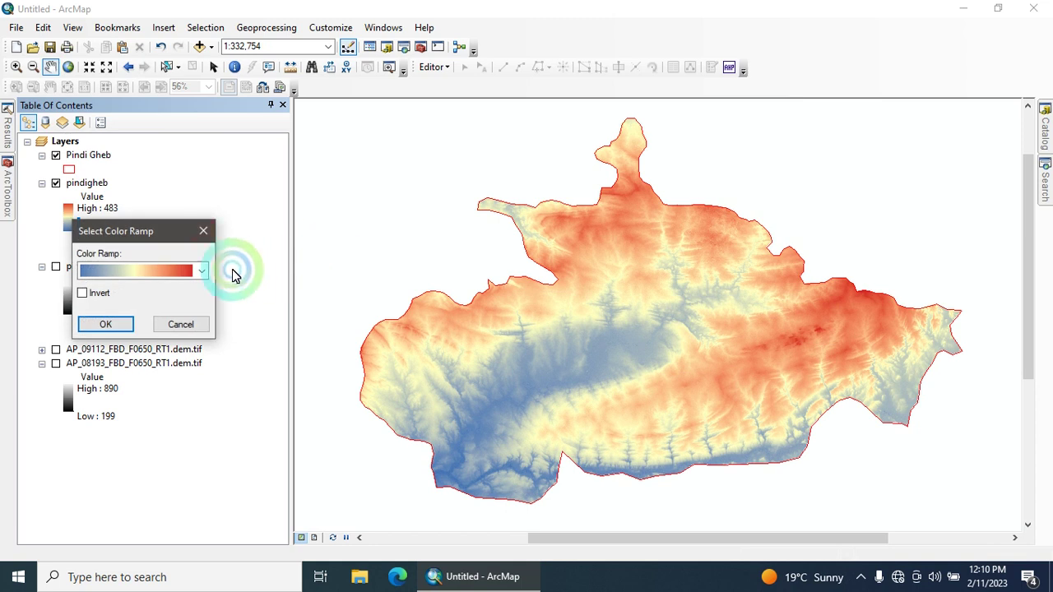
pyautogui.click(202, 270)
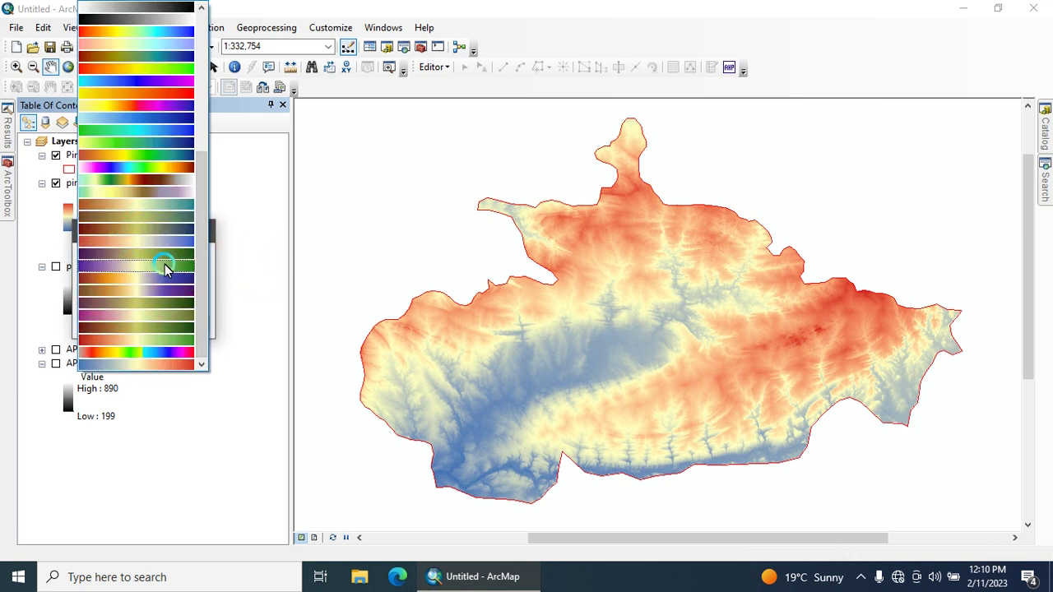
pyautogui.click(177, 71)
pyautogui.click(105, 321)
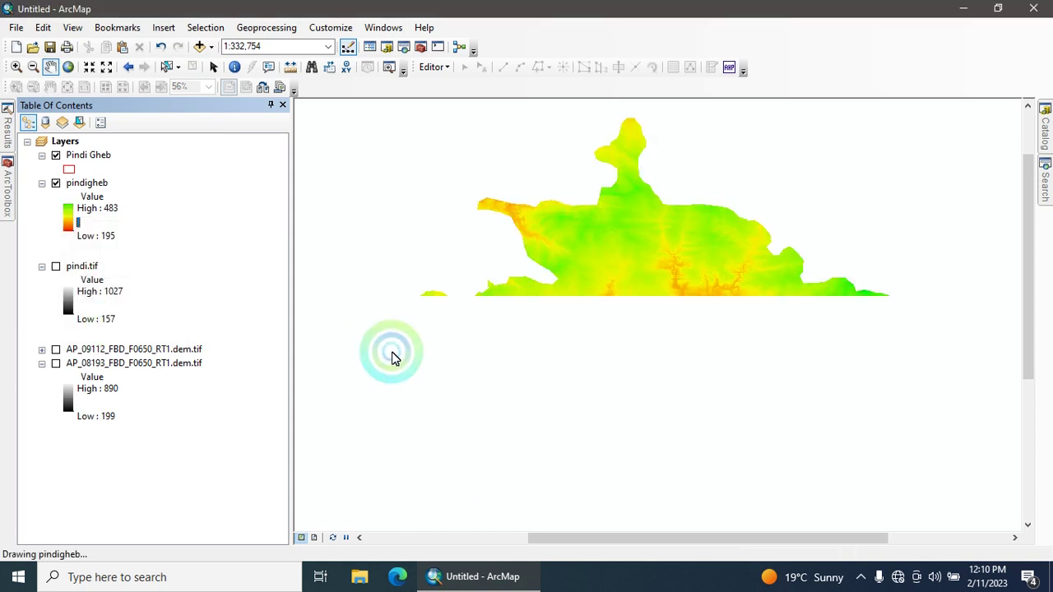